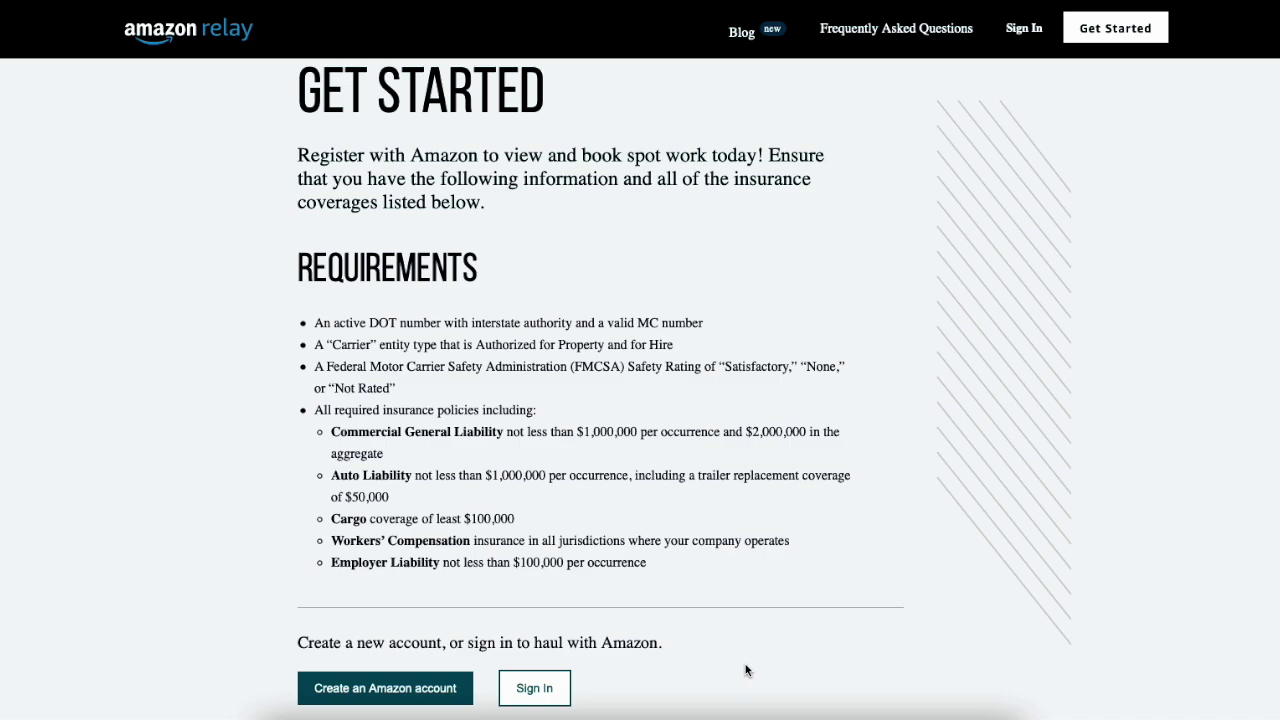
click(1117, 30)
Create and verify a new Amazon account, then enter the carrier's USDOT and MC numbers
click(437, 690)
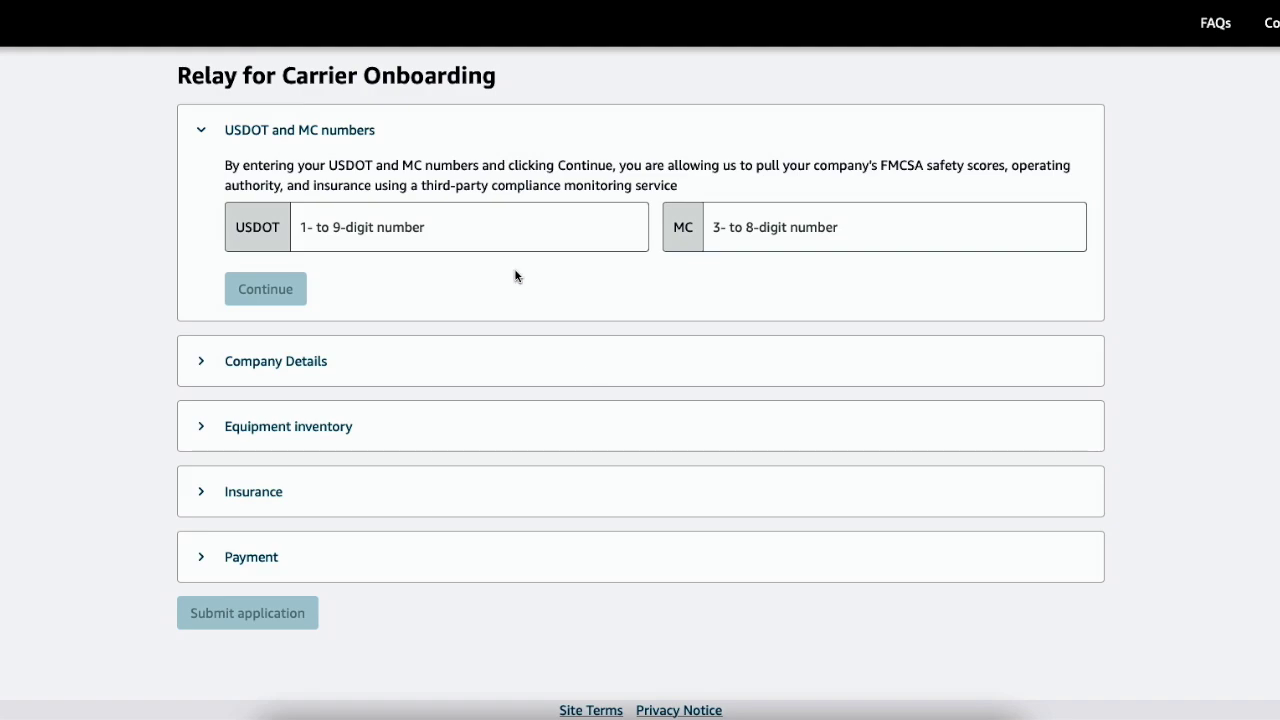
click(465, 221)
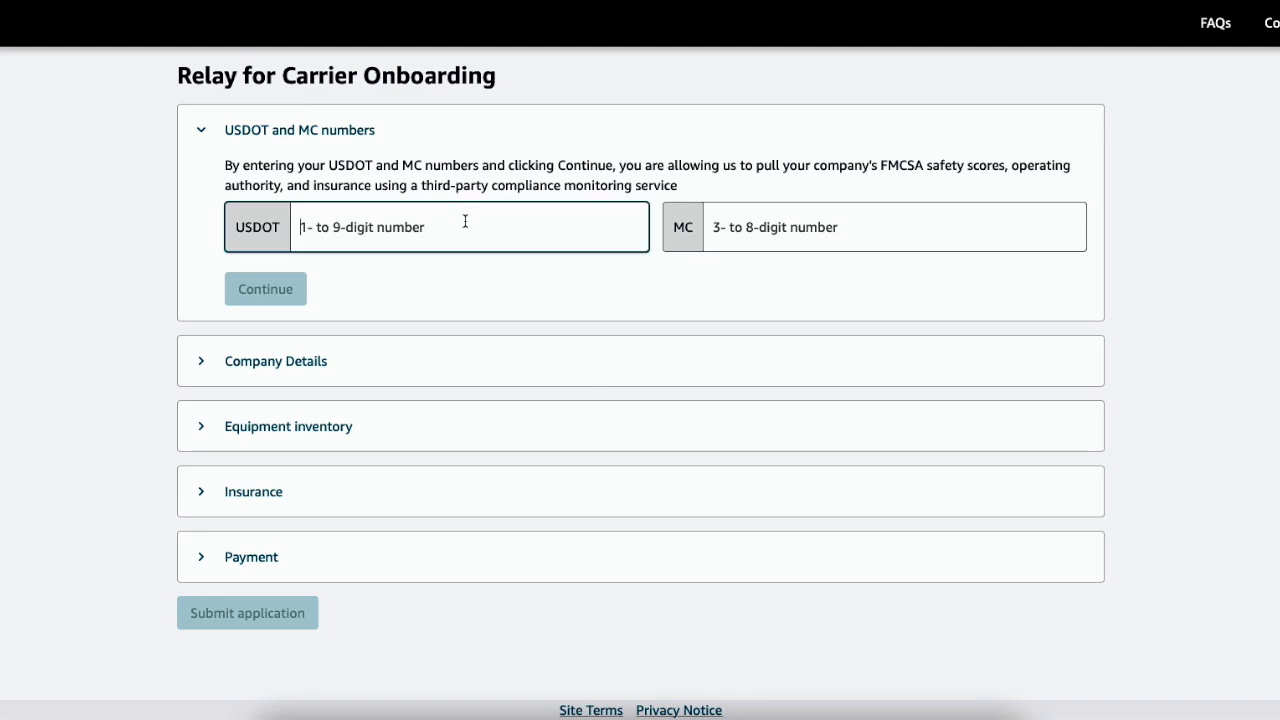
click(890, 226)
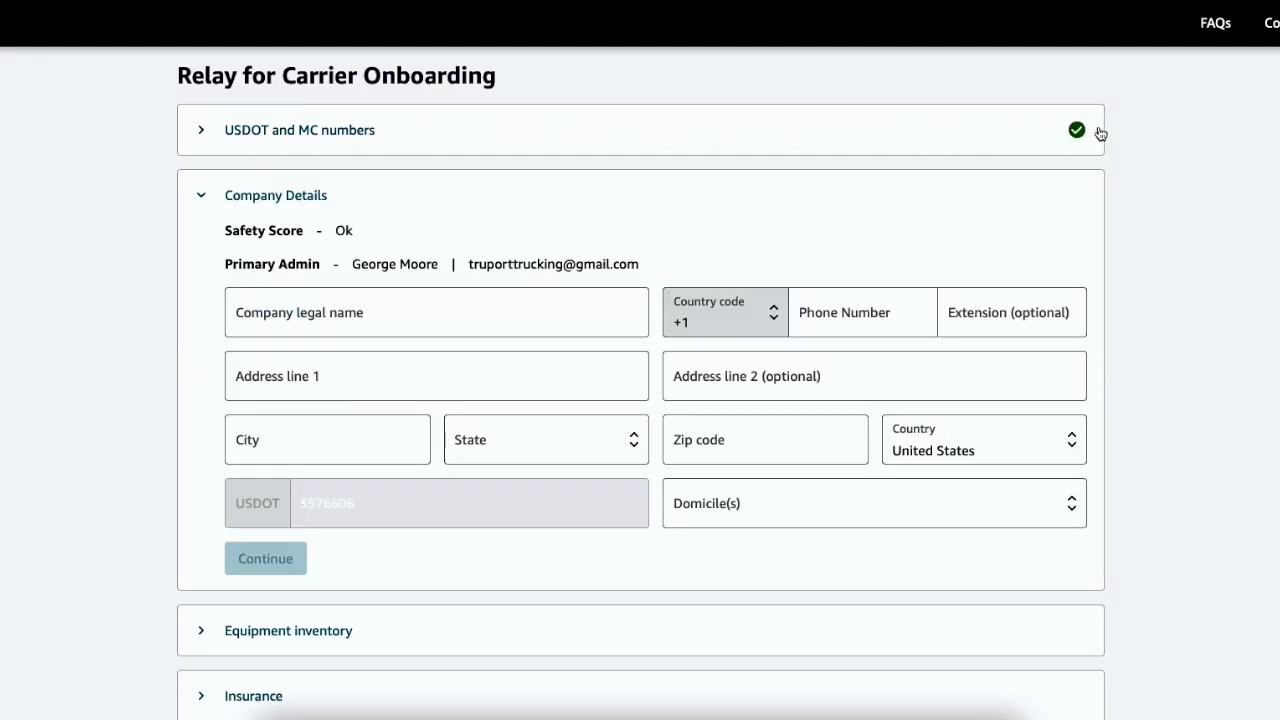
Fill in the company legal name, phone, address and domicile cities in Company Details
click(340, 317)
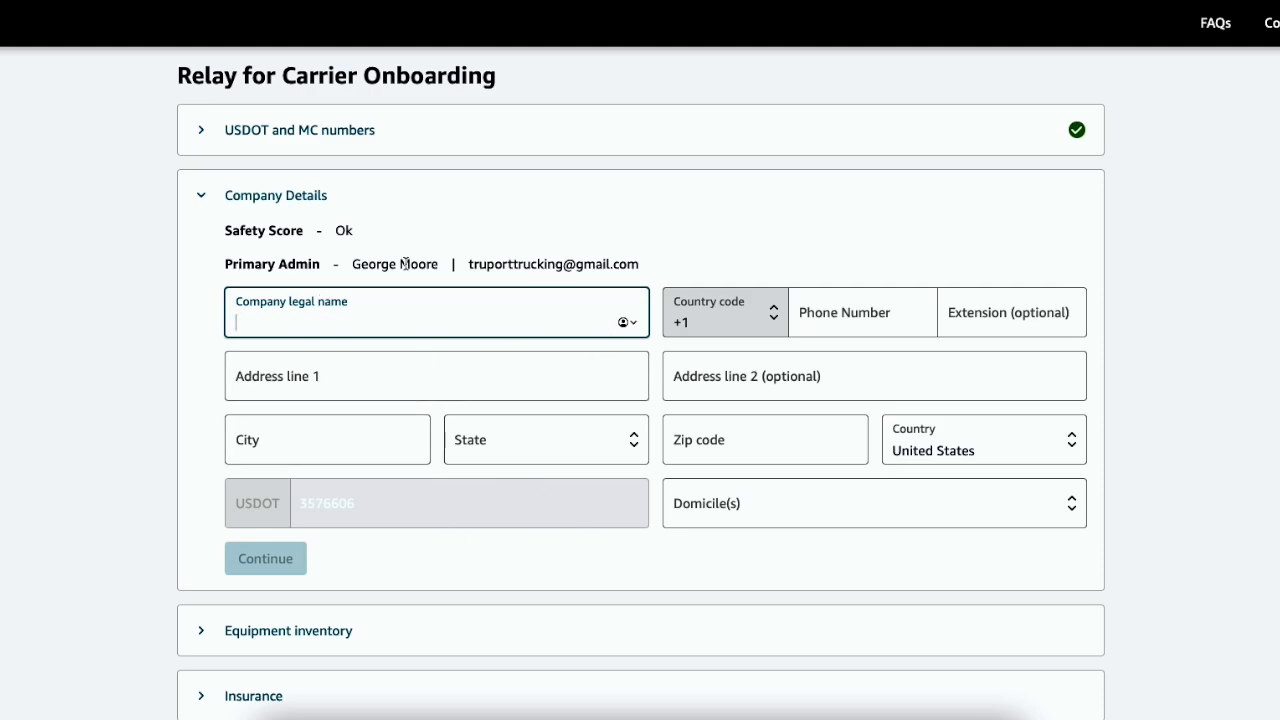
click(783, 508)
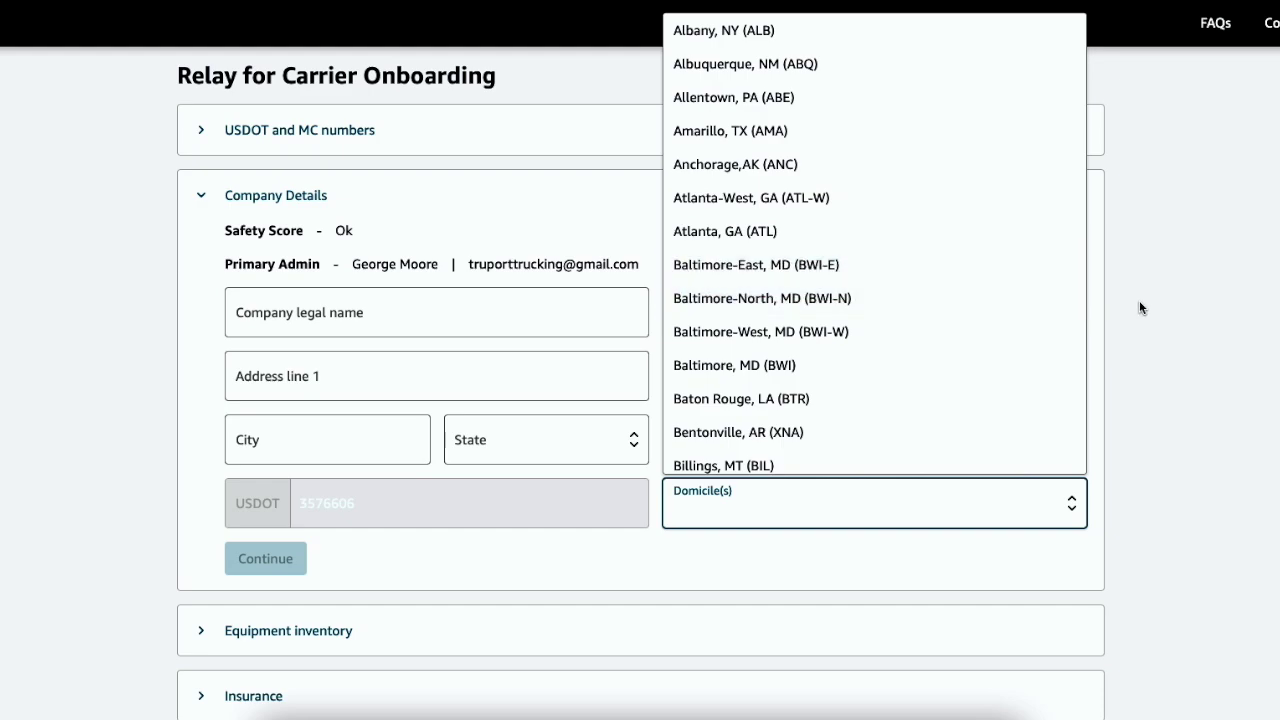
click(1245, 289)
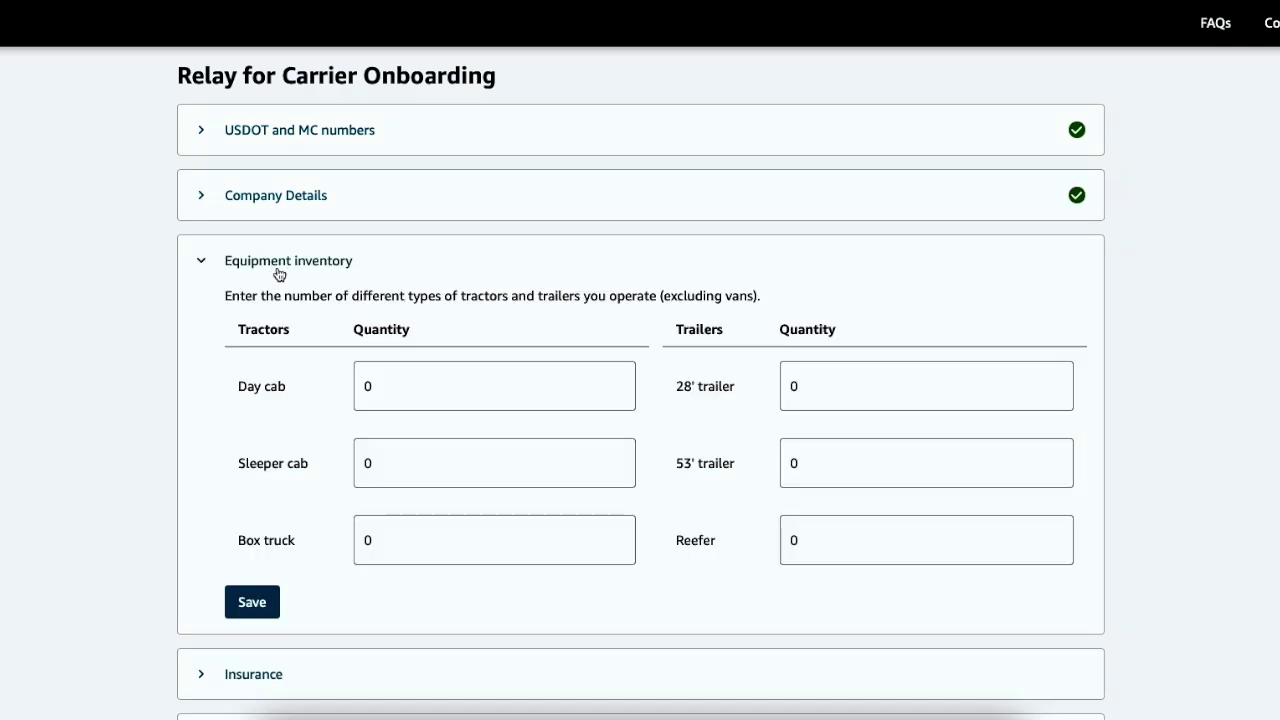
Set the Box truck quantity to 1 and save the equipment inventory
click(406, 537)
text(1)
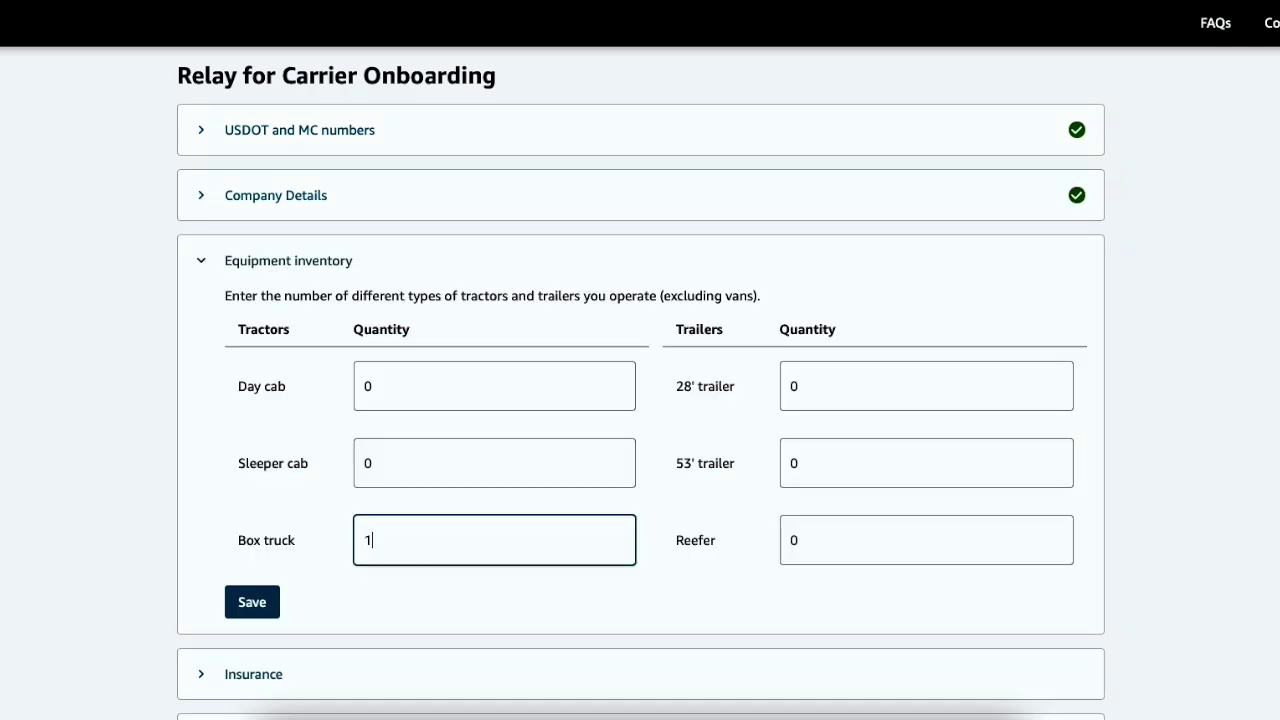
click(700, 588)
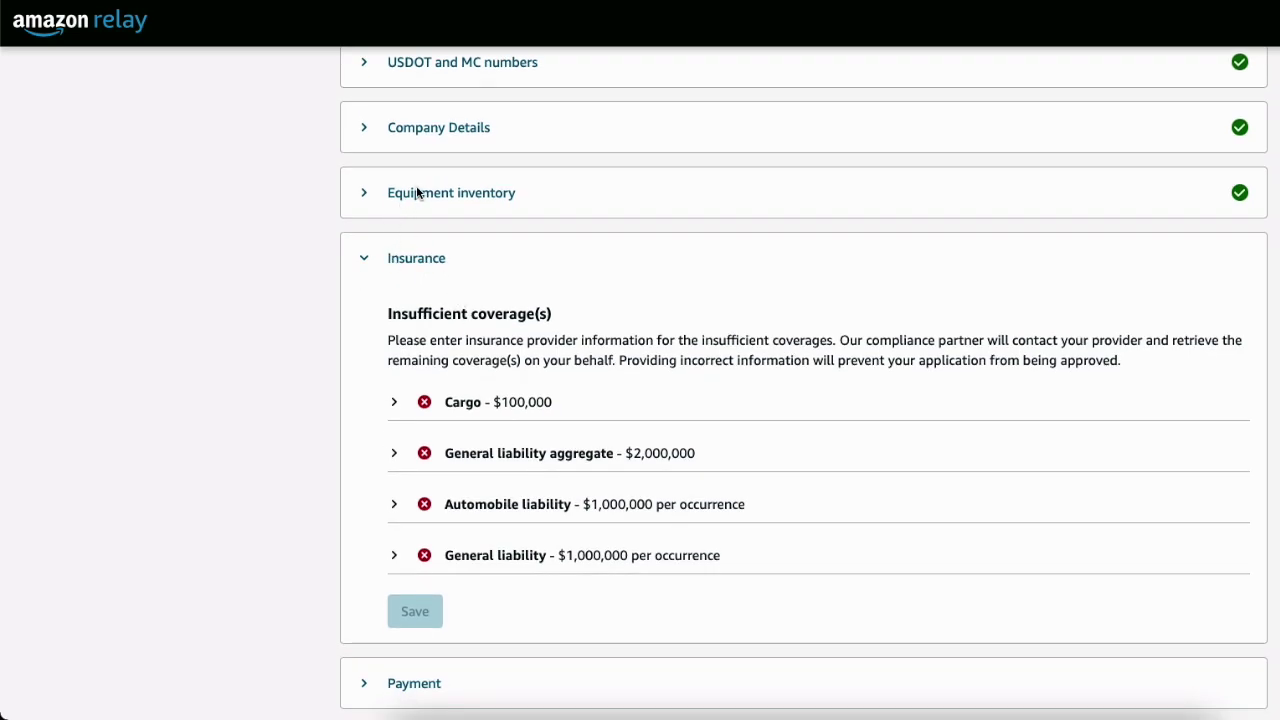
scroll(420, 273, down, 1)
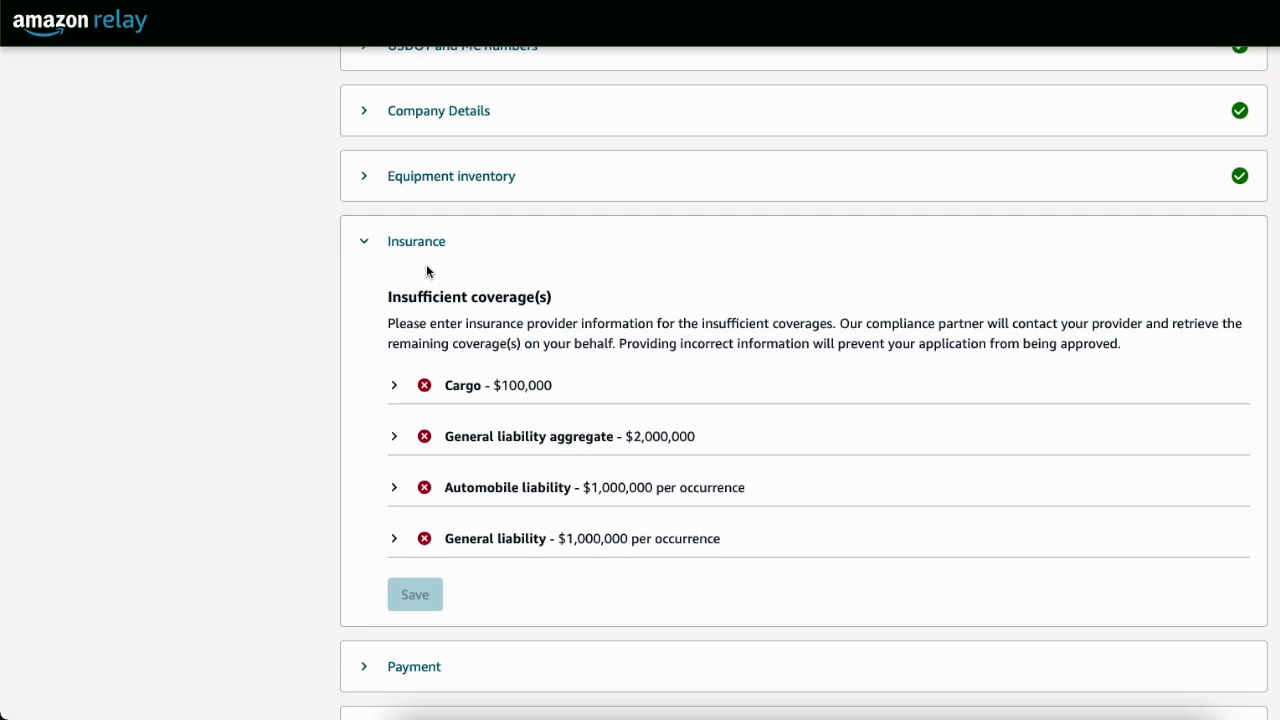
Expand Cargo coverage, mark it as active insurance, and select the insurance company name field
scroll(426, 271, down, 2)
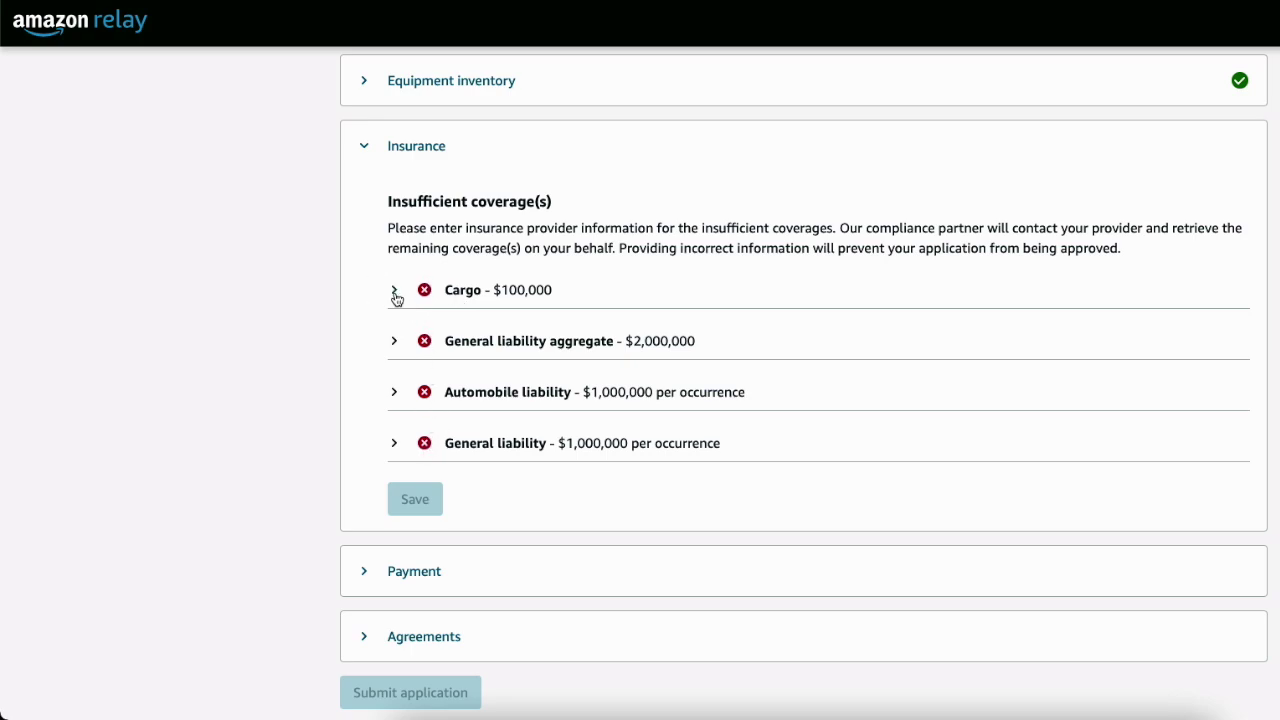
click(395, 293)
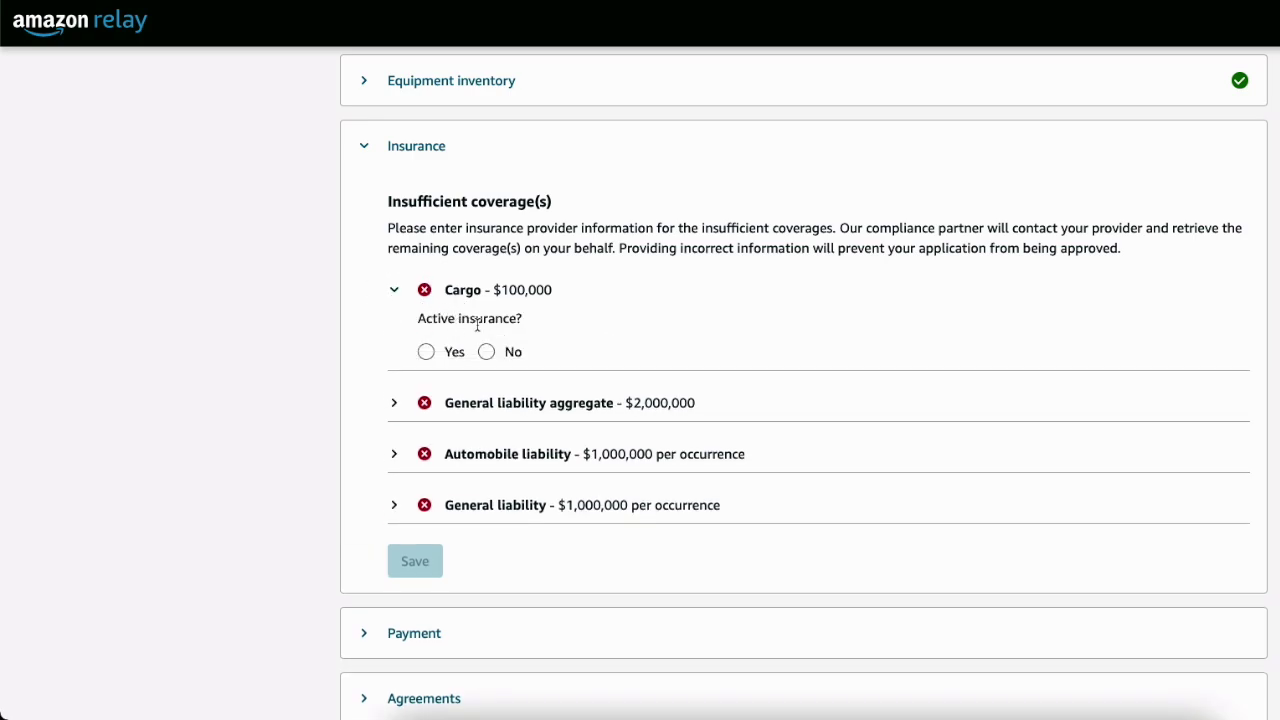
click(426, 352)
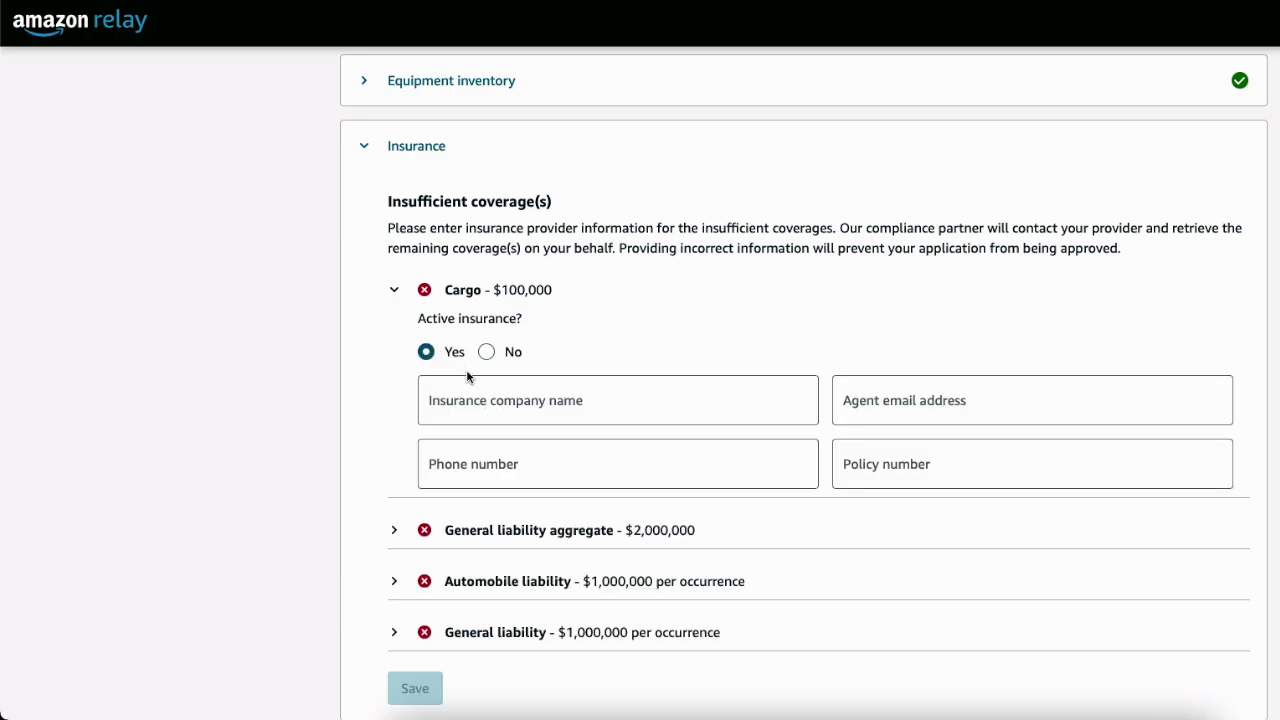
click(472, 407)
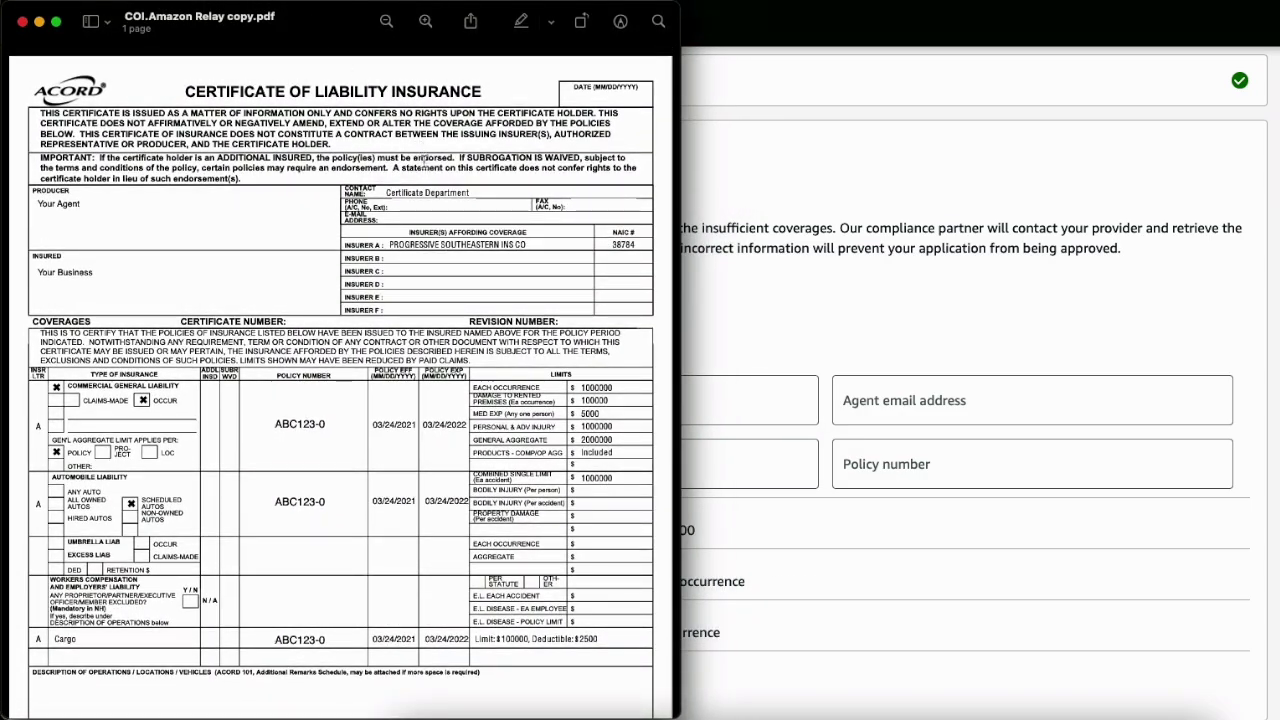
Copy PROGRESSIVE SOUTHEASTERN INS CO from the certificate into the Cargo insurance company field
mouse_move(389, 244)
mouse_down()
mouse_move(531, 249)
mouse_move(390, 245)
mouse_up()
right_click(390, 245)
click(392, 311)
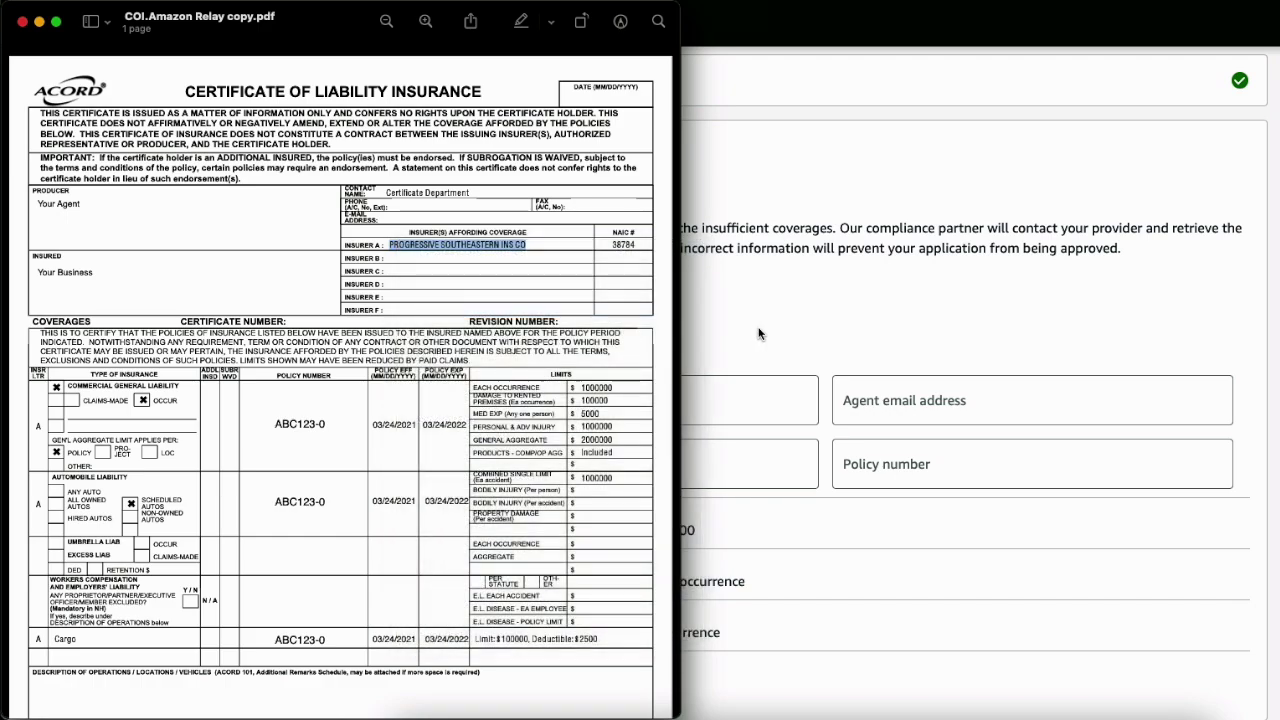
click(757, 340)
click(491, 411)
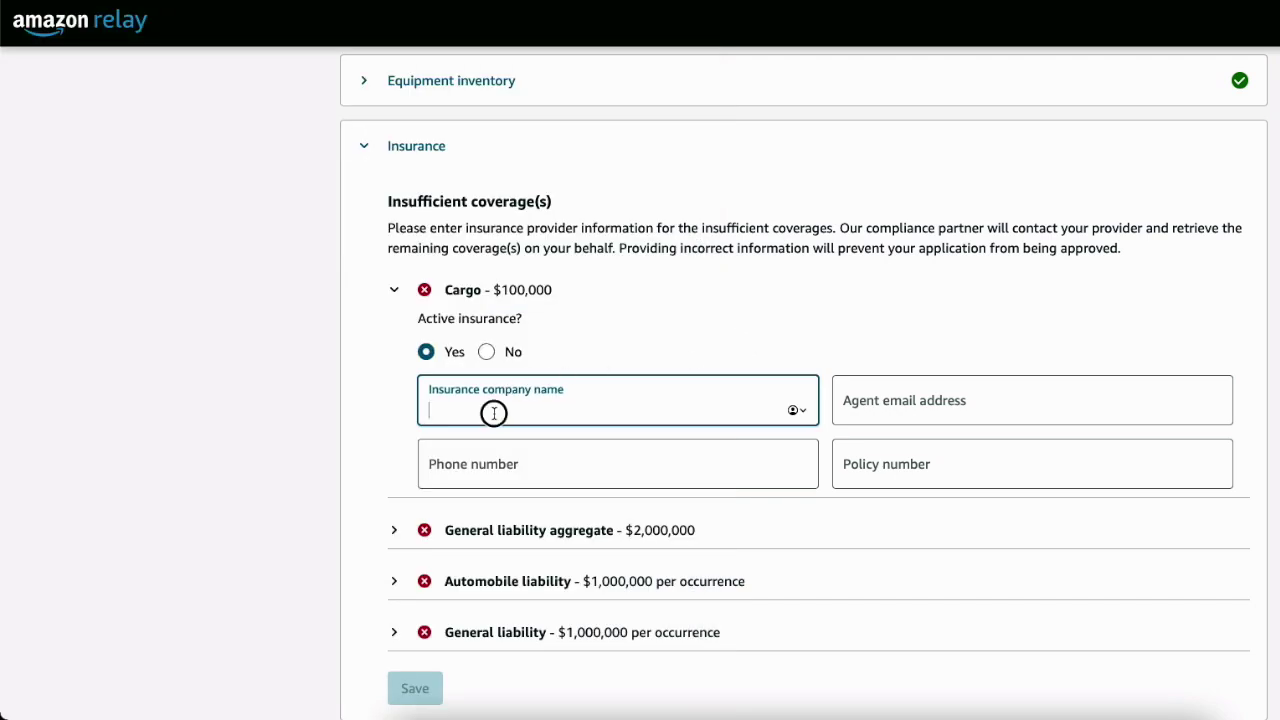
key(super+v)
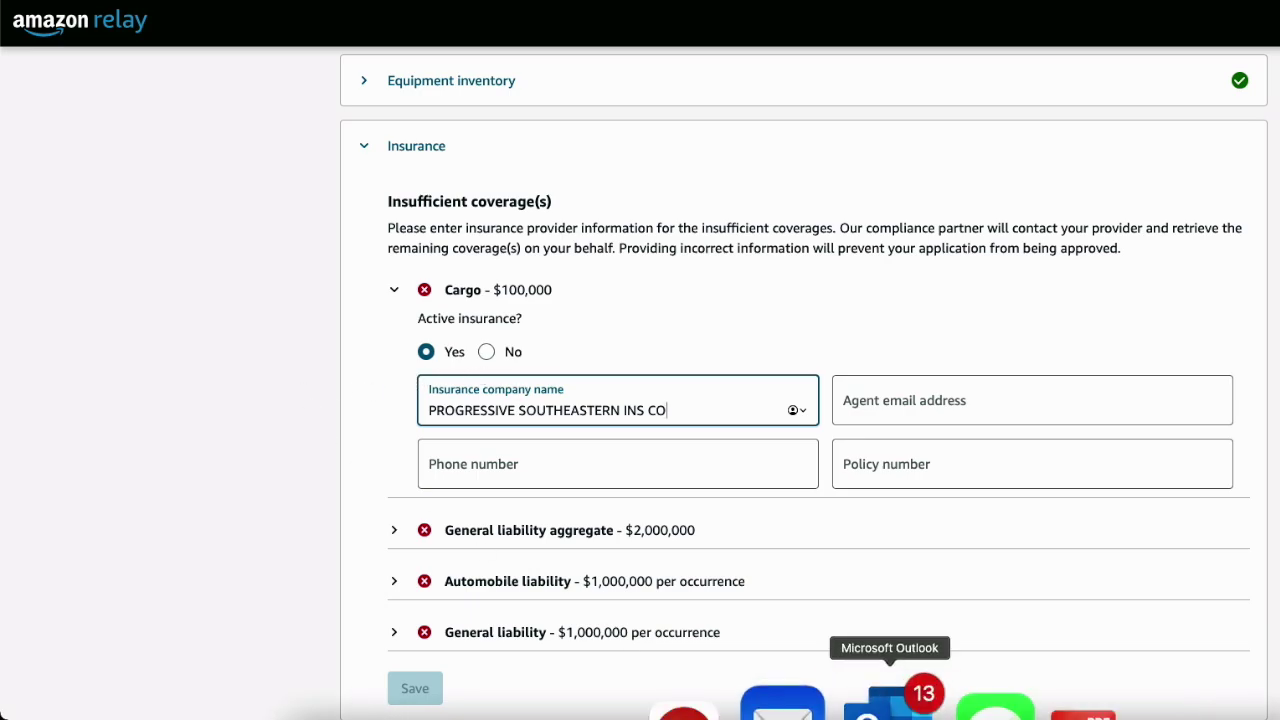
Back on the certificate, highlight the INSURER A label
click(1048, 700)
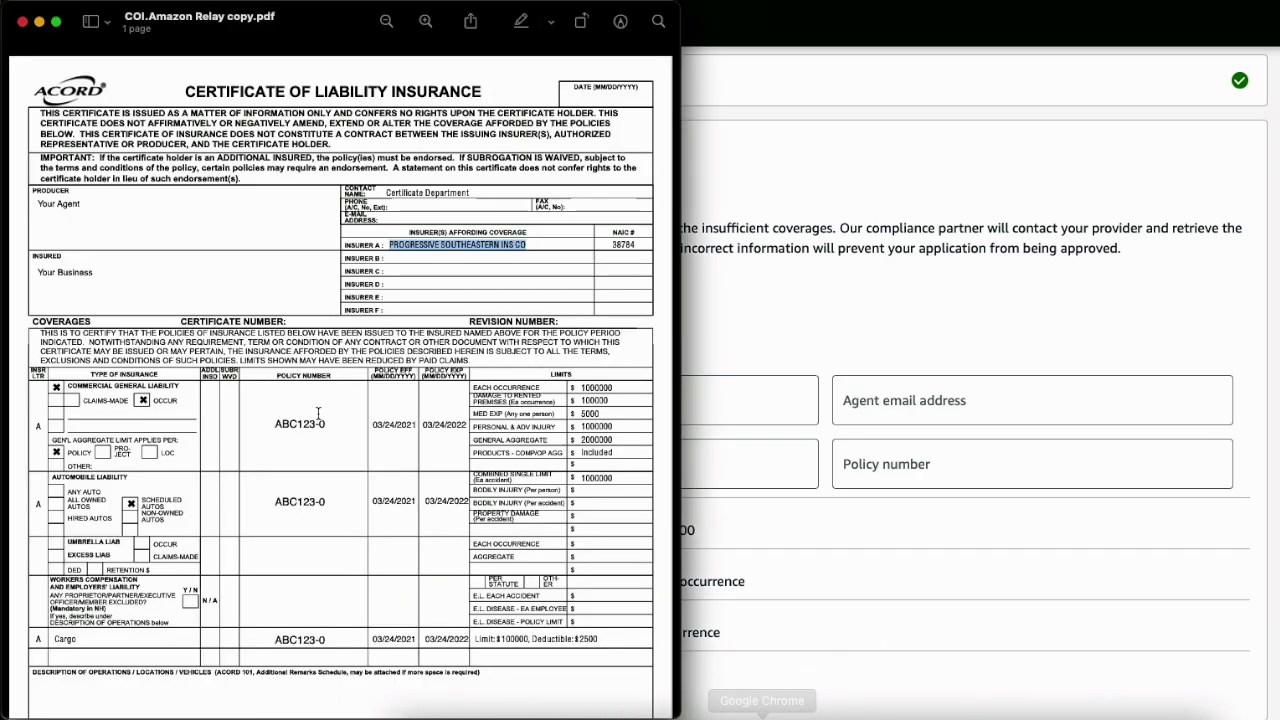
click(408, 267)
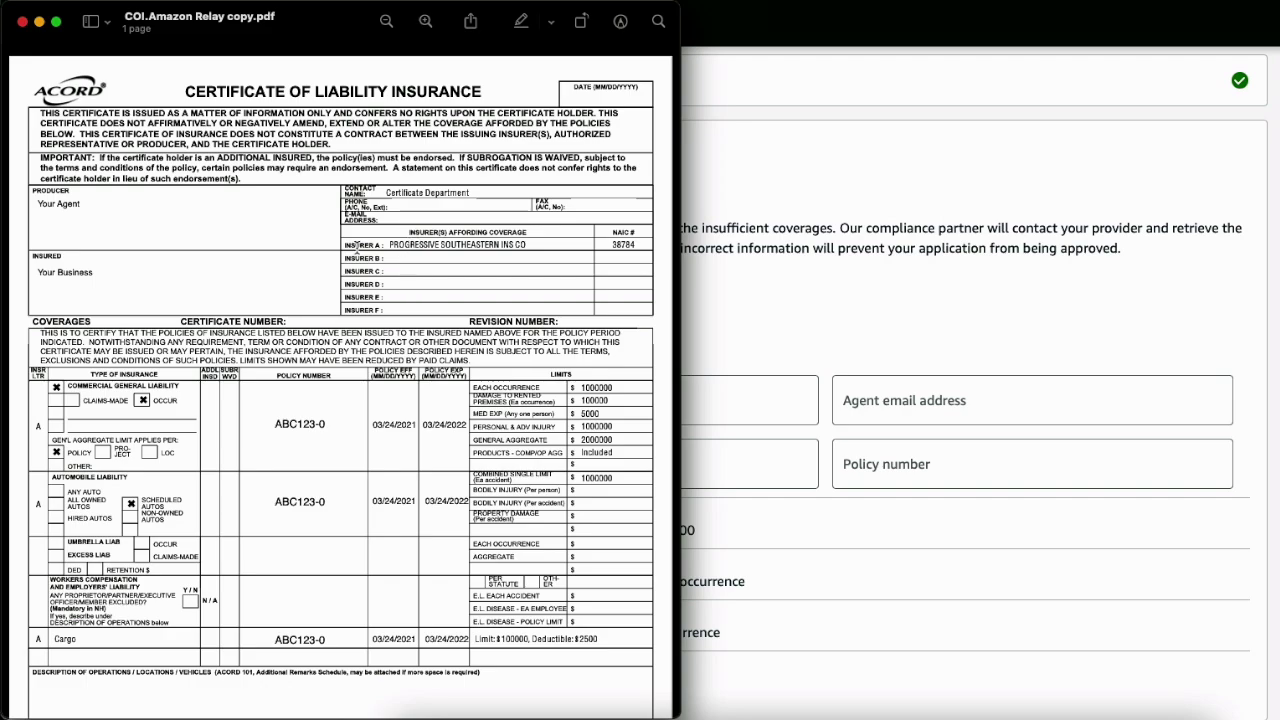
drag(344, 244, 385, 244)
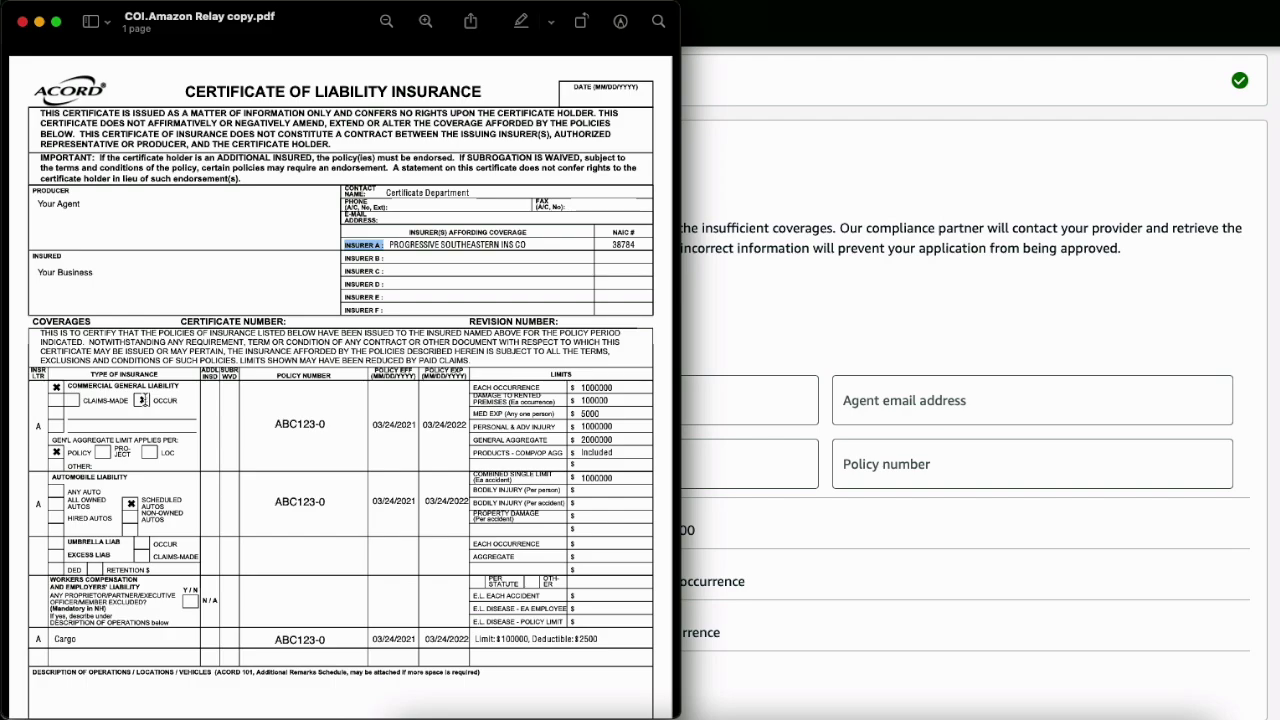
Highlight the 1000000 each-occurrence and 2000000 general aggregate limits on the certificate
click(142, 400)
drag(568, 387, 624, 388)
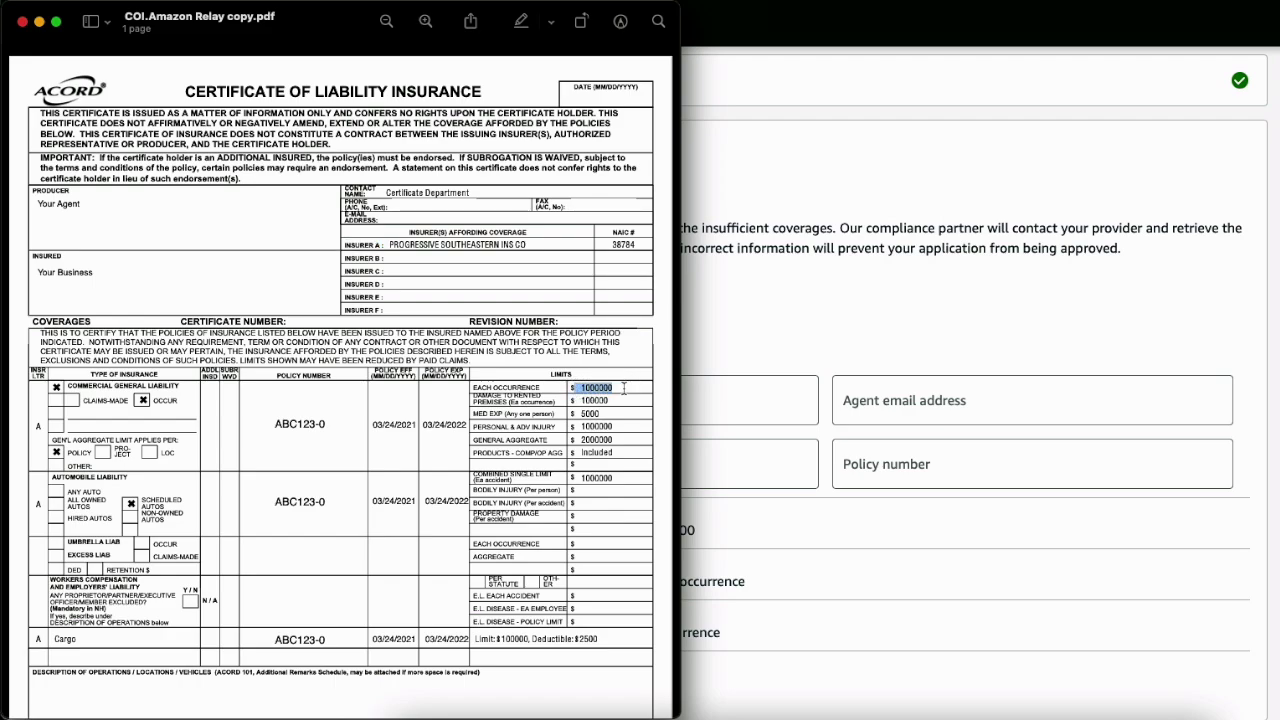
mouse_move(580, 440)
mouse_down()
mouse_move(610, 439)
mouse_move(562, 437)
mouse_up()
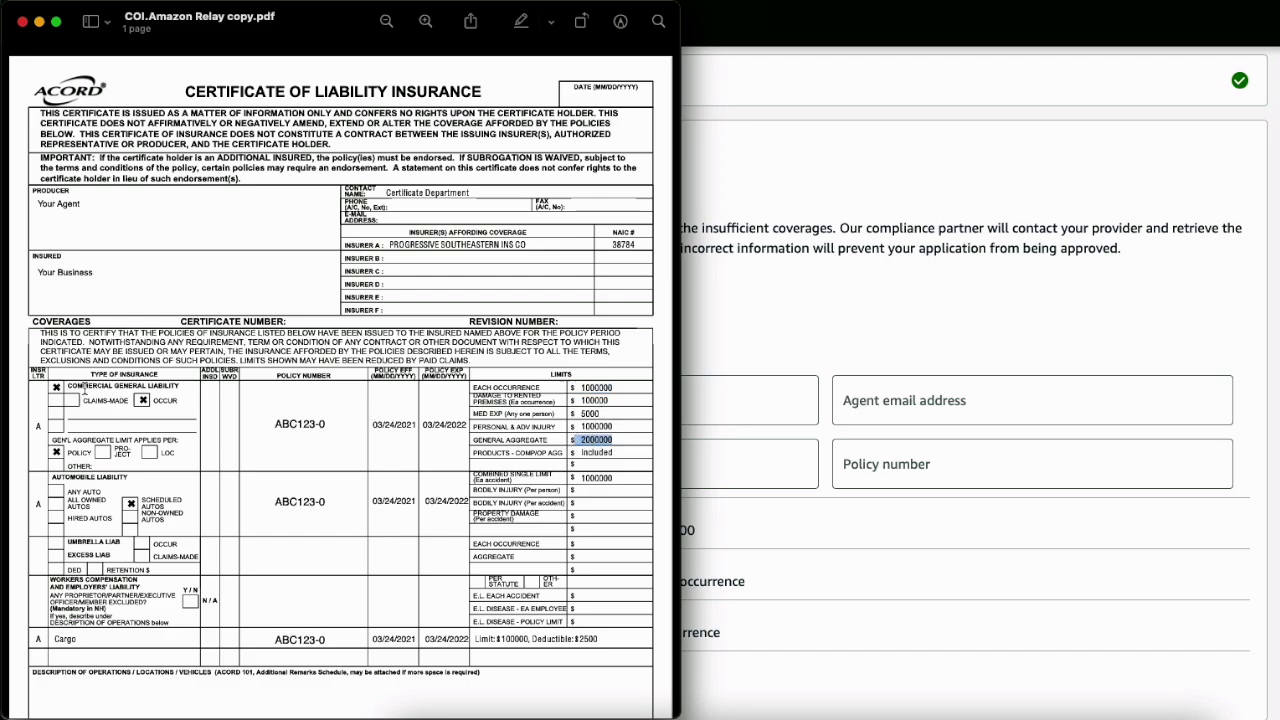
Review the certificate's coverage lines, leaving the GENERAL LIABILITY label selected
drag(68, 386, 186, 388)
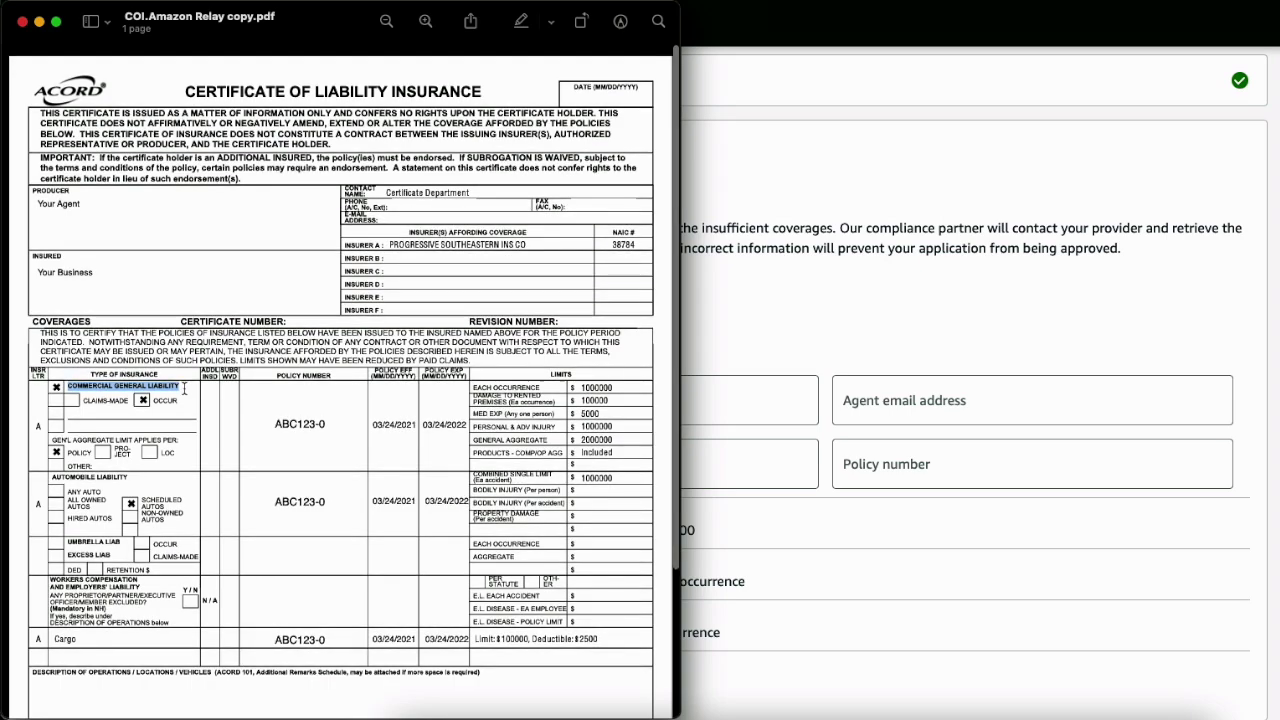
drag(48, 477, 130, 478)
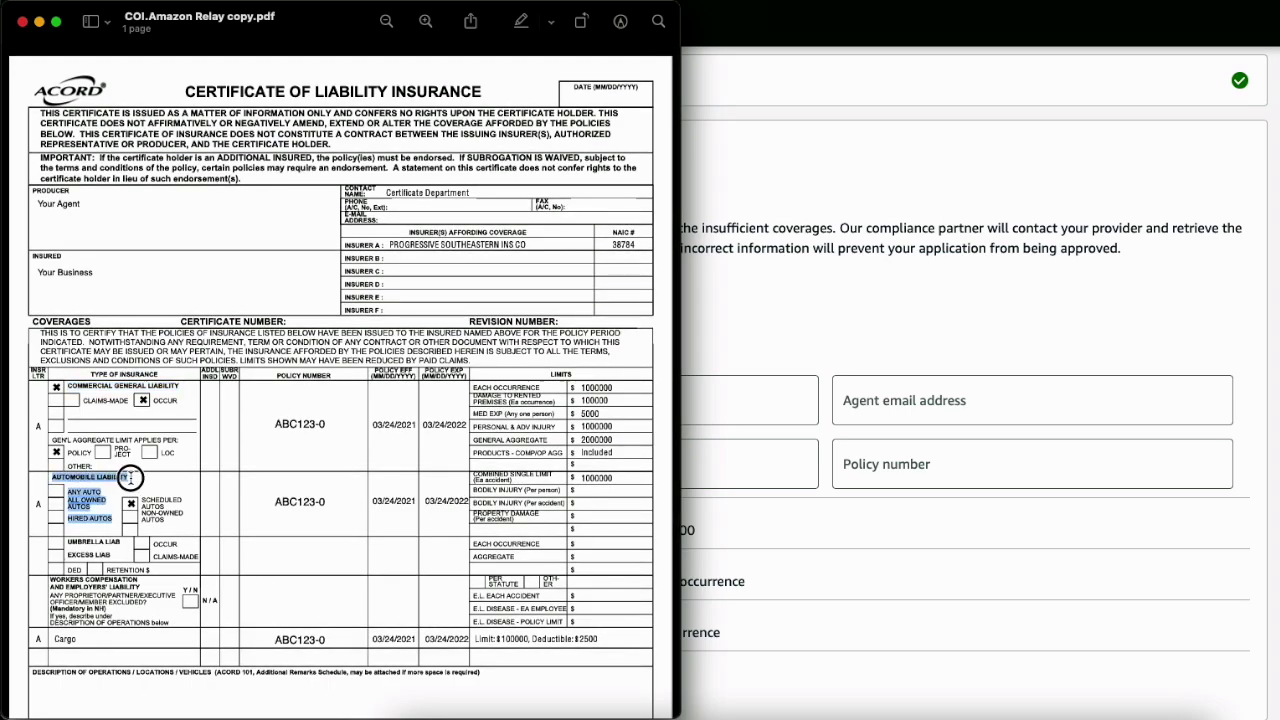
click(132, 478)
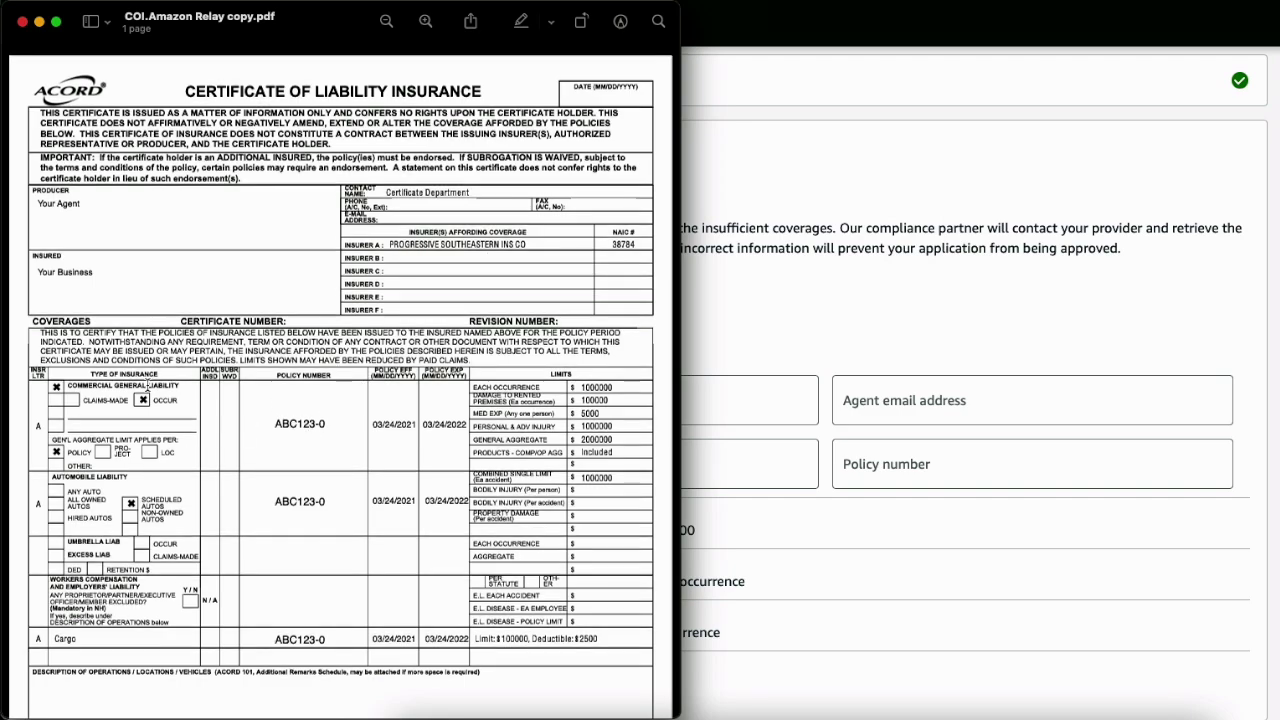
scroll(150, 384, down, 1)
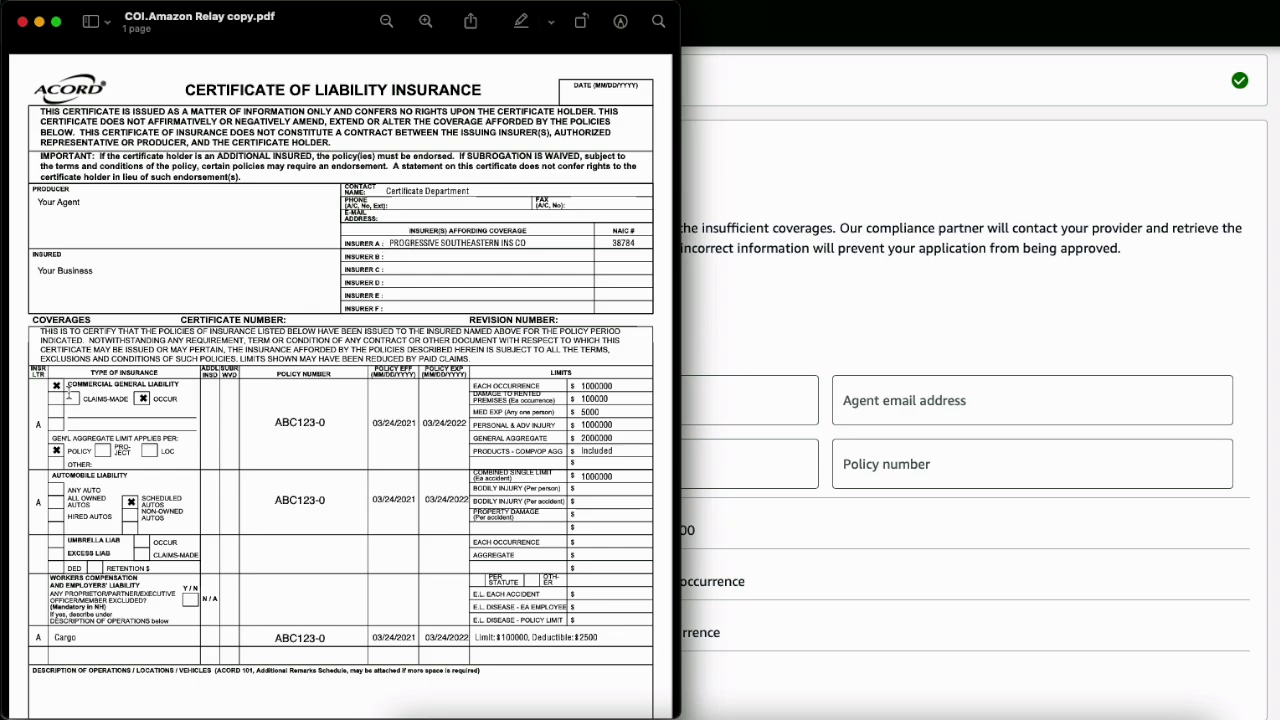
drag(115, 386, 180, 386)
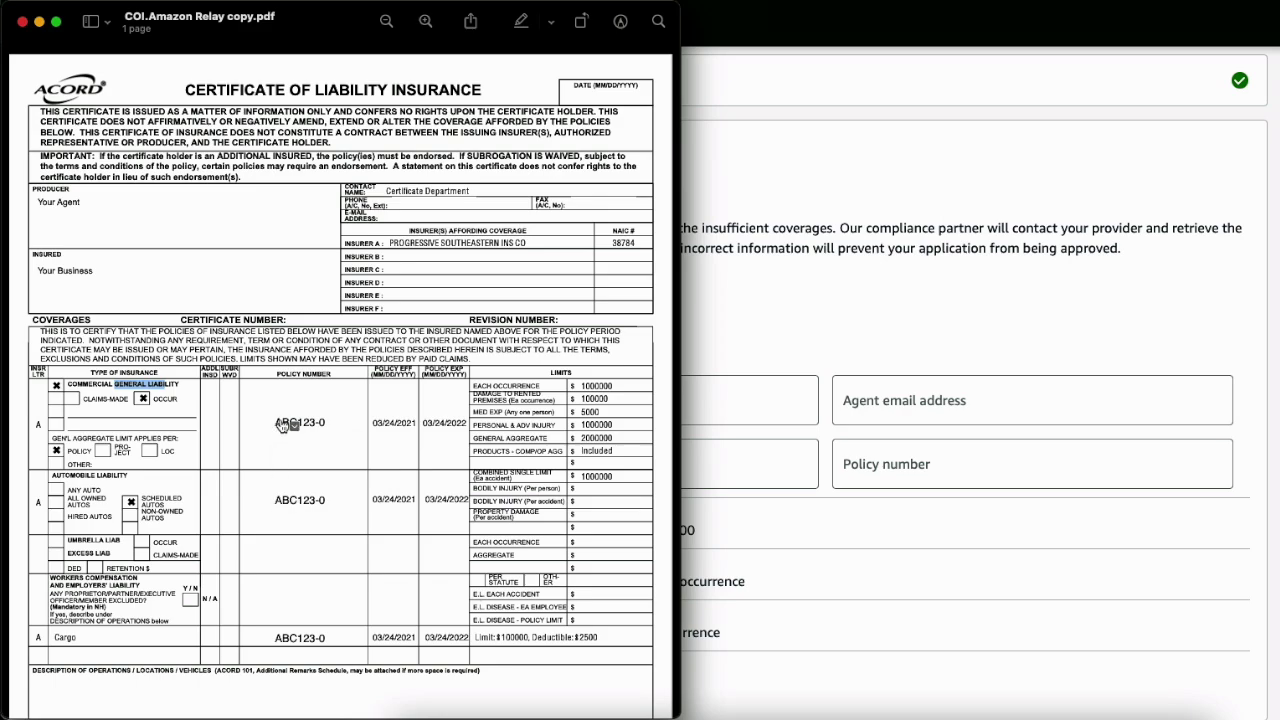
Look up policy number ABC123-0 on the certificate for the Cargo policy number field
click(834, 446)
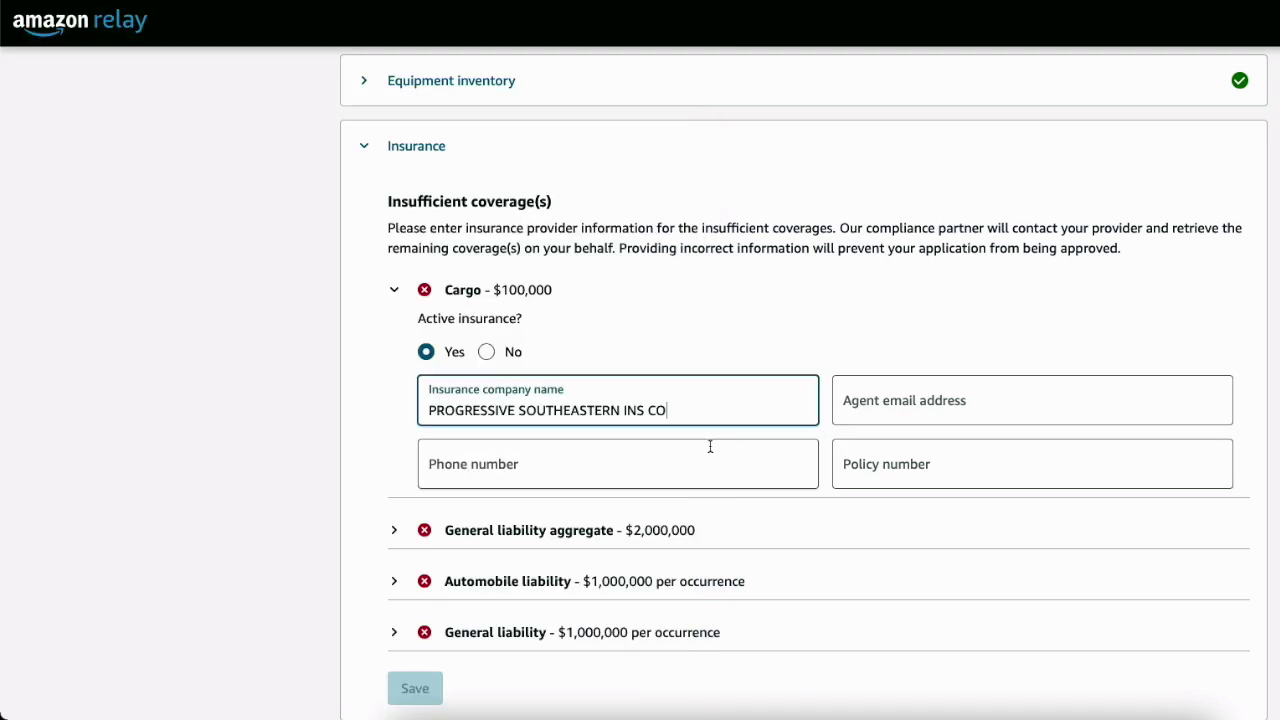
click(877, 468)
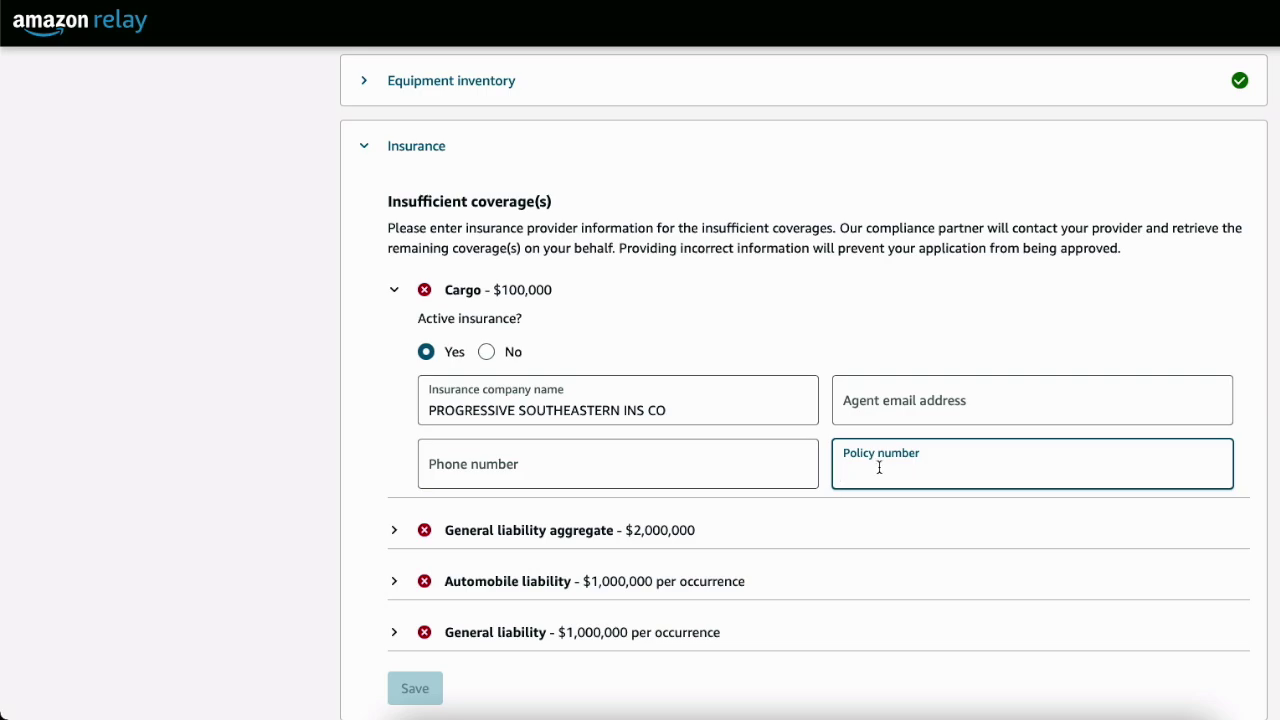
click(1034, 697)
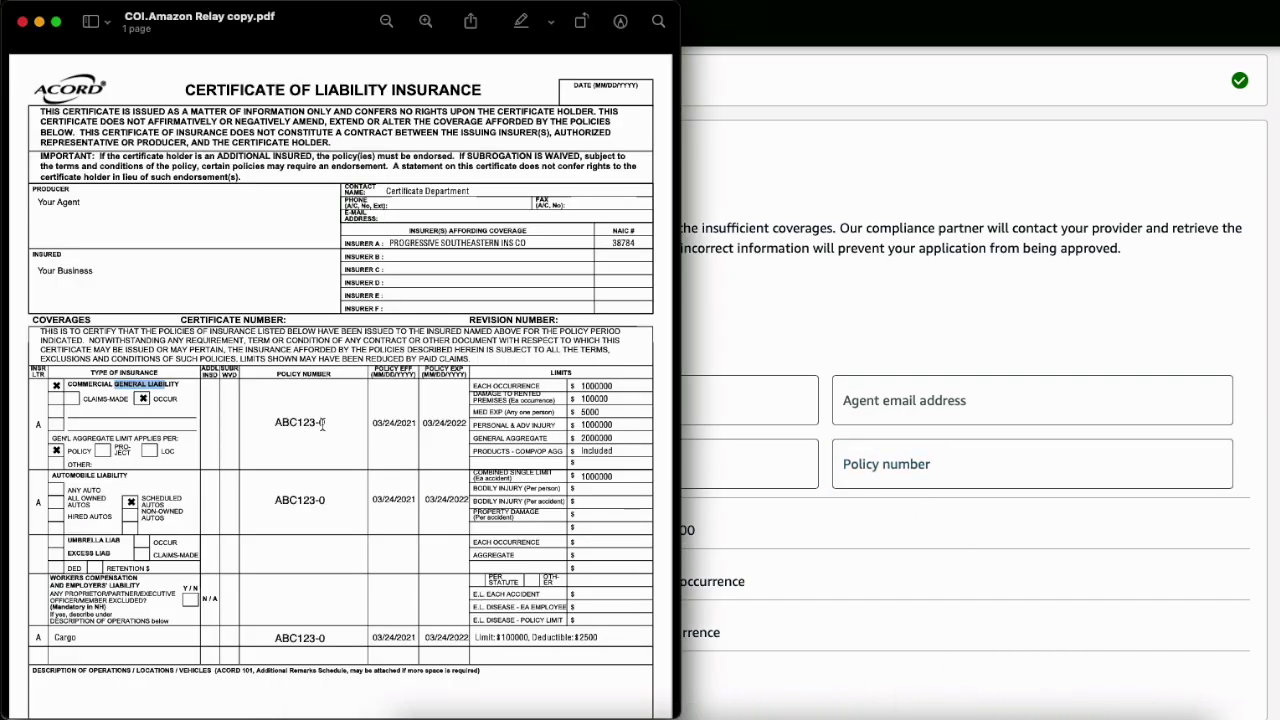
drag(320, 422, 275, 422)
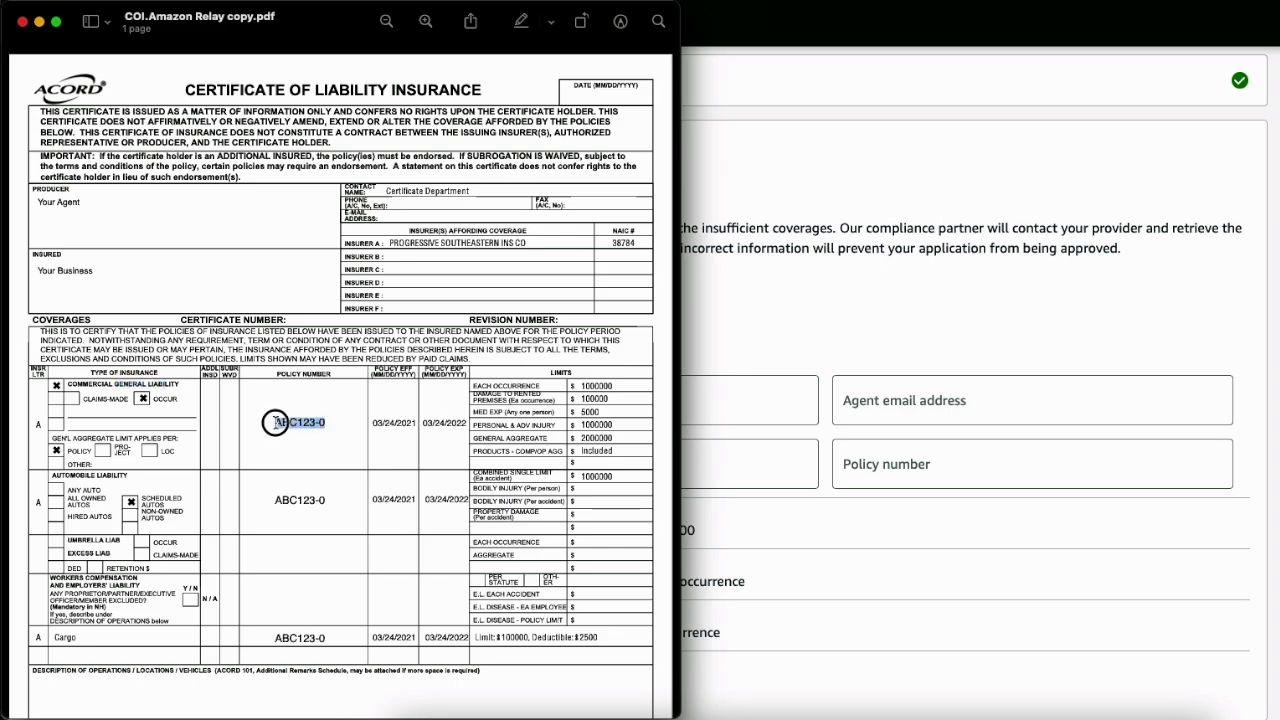
click(330, 416)
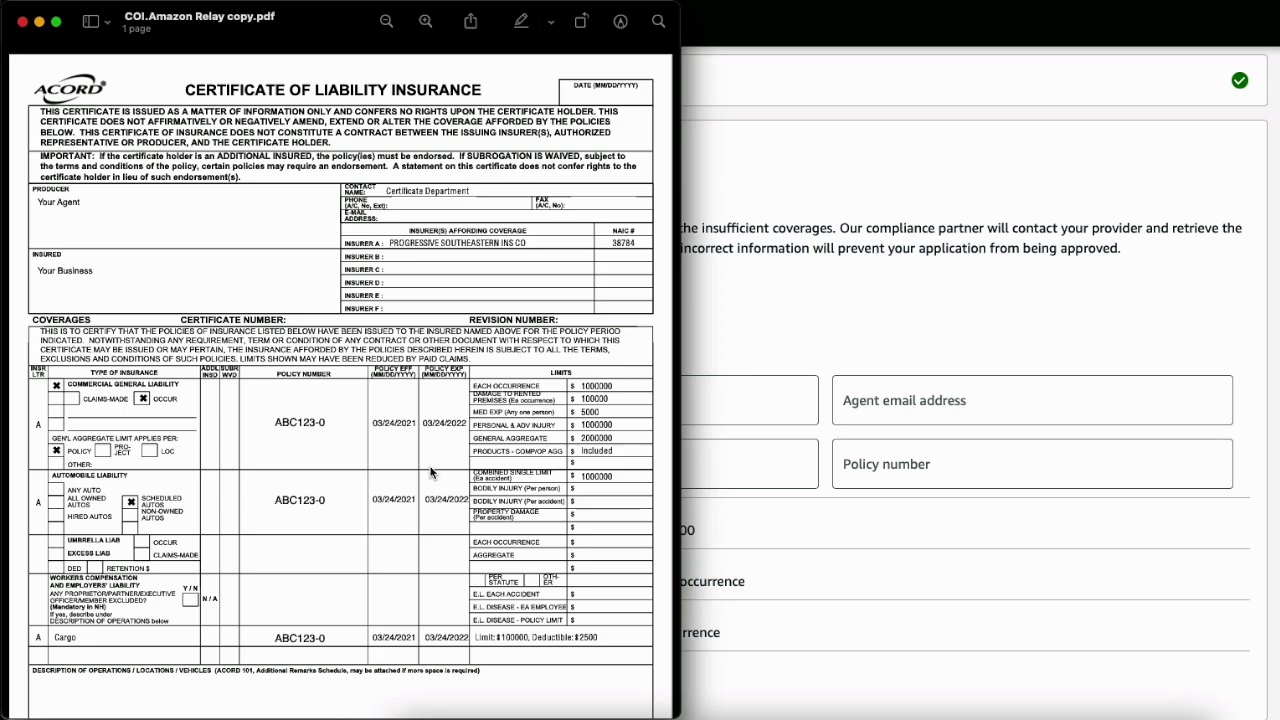
Return to the Relay form and move through the Cargo agent email and phone fields
click(886, 329)
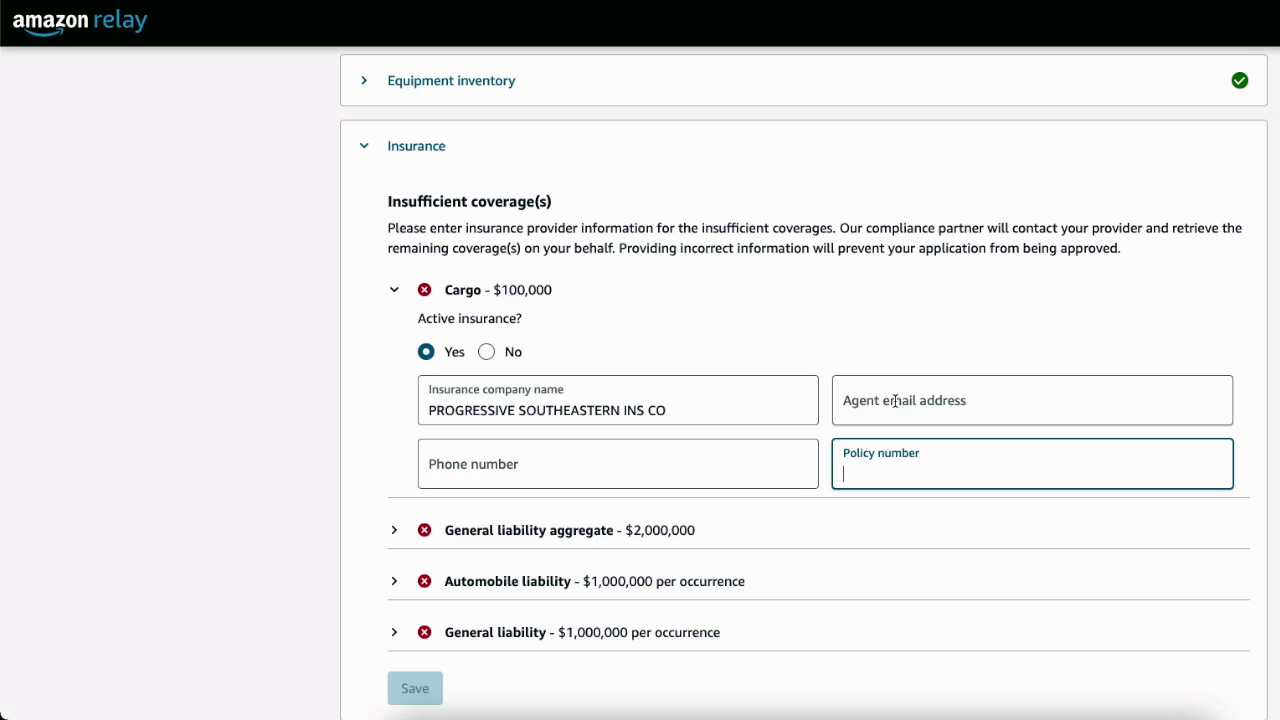
click(895, 400)
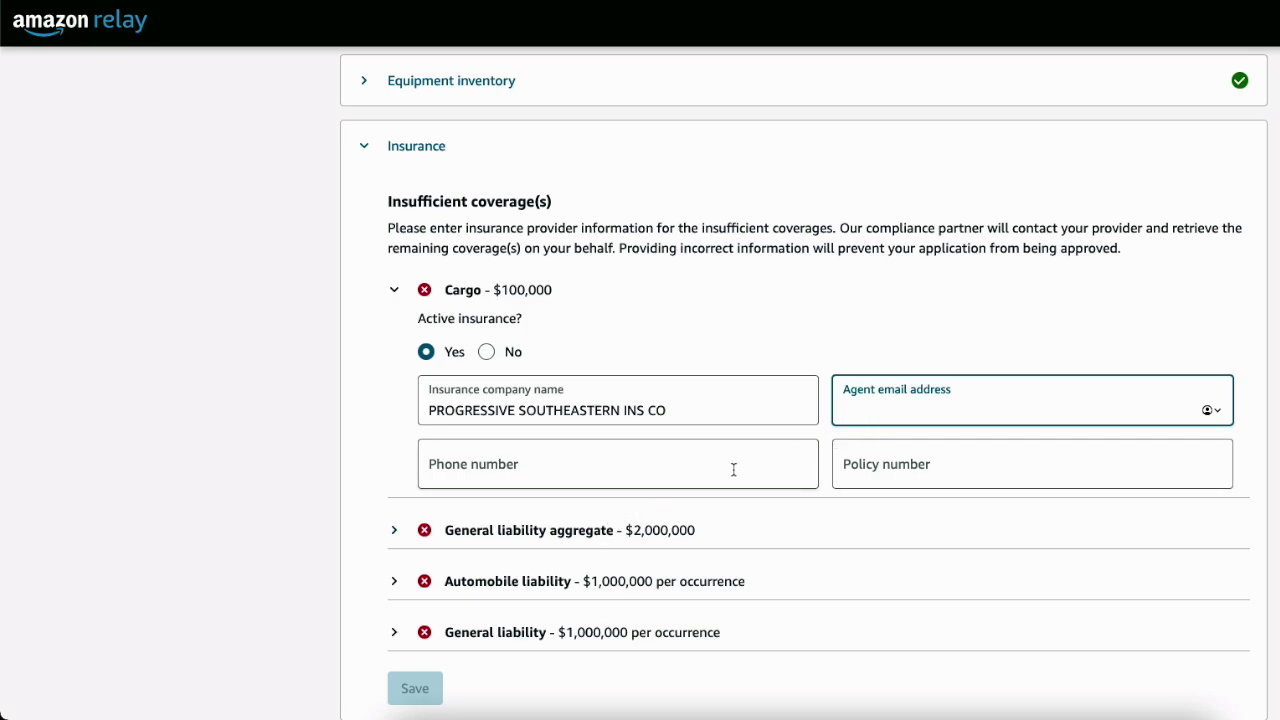
click(622, 468)
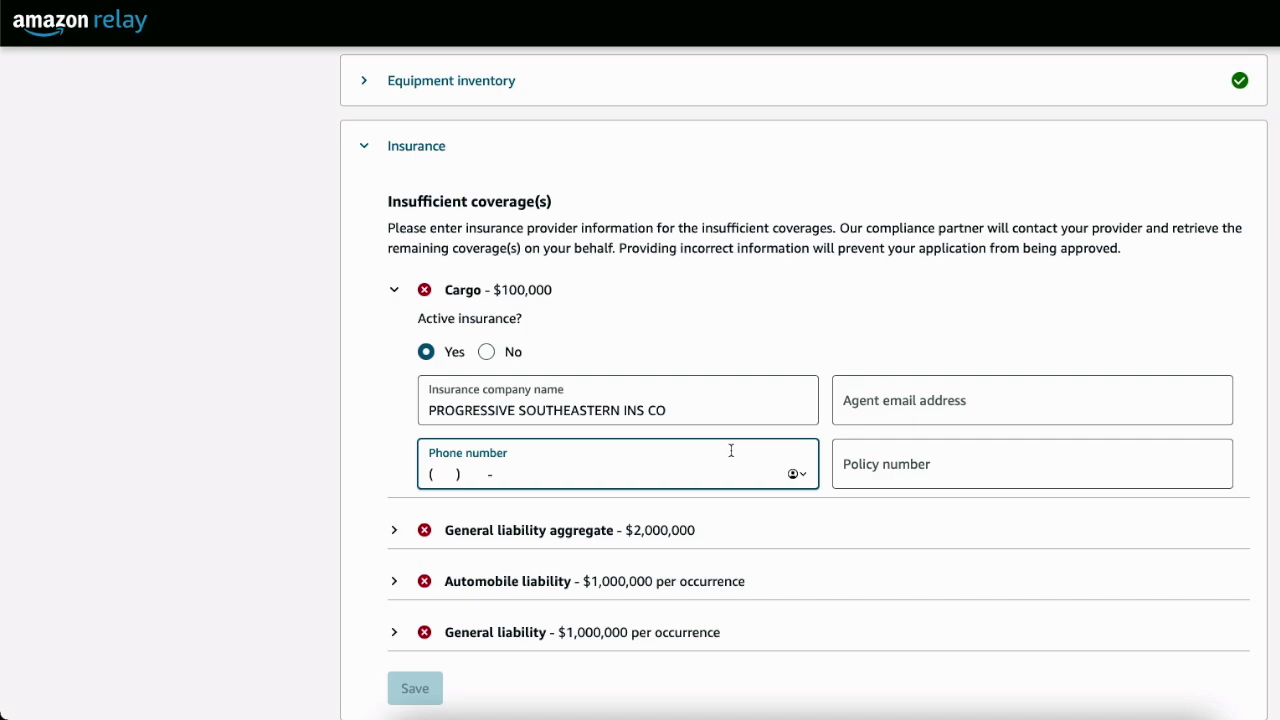
Revisit the Cargo agent email, insurance company name and policy number fields without filling them
click(906, 403)
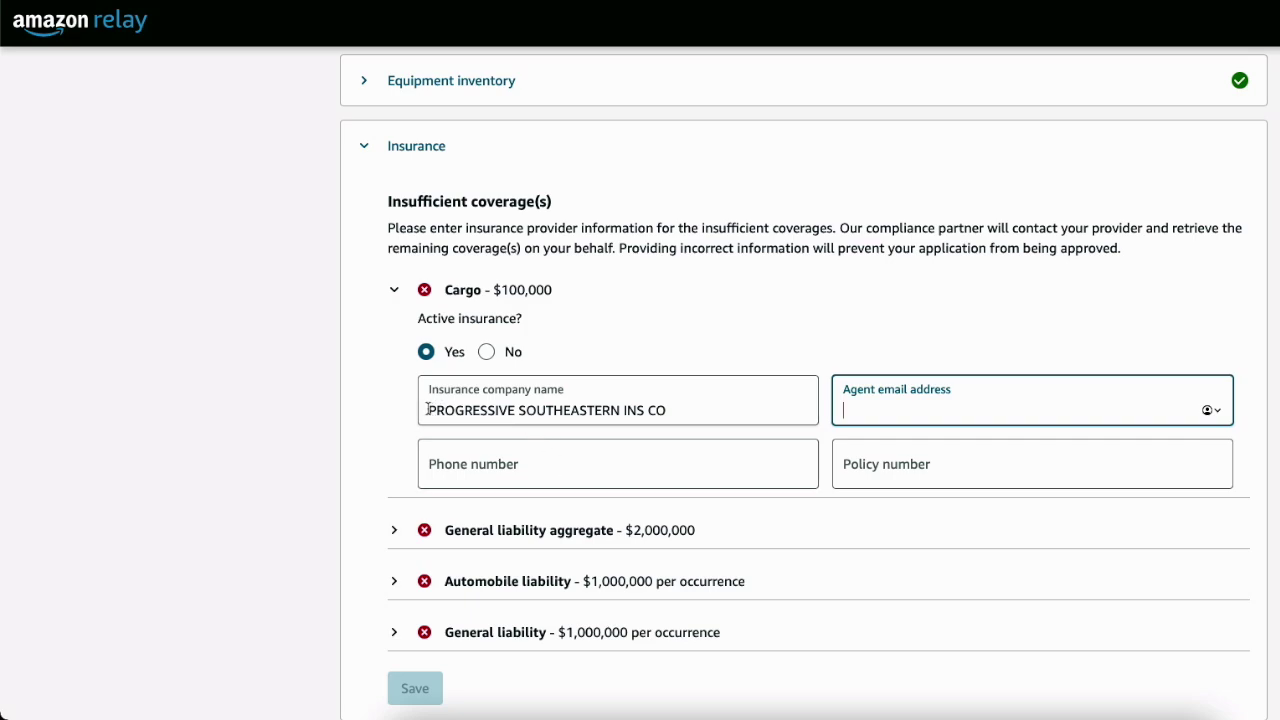
drag(427, 410, 700, 409)
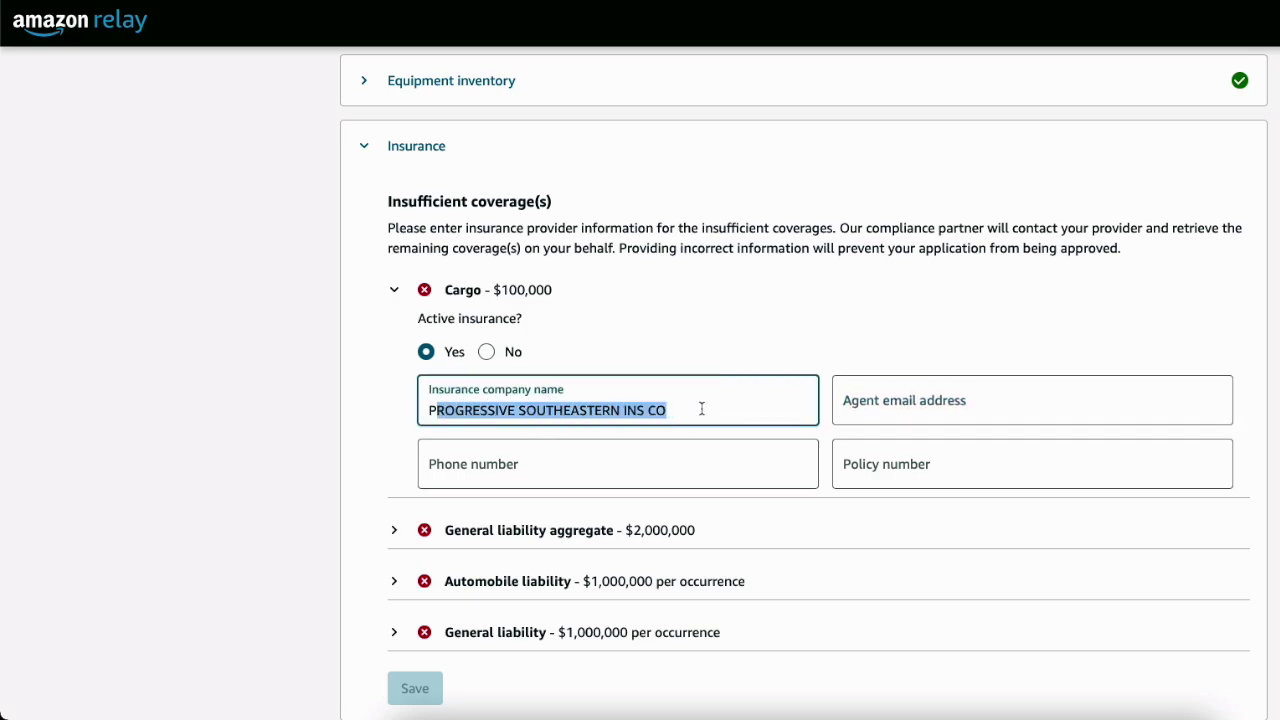
click(892, 472)
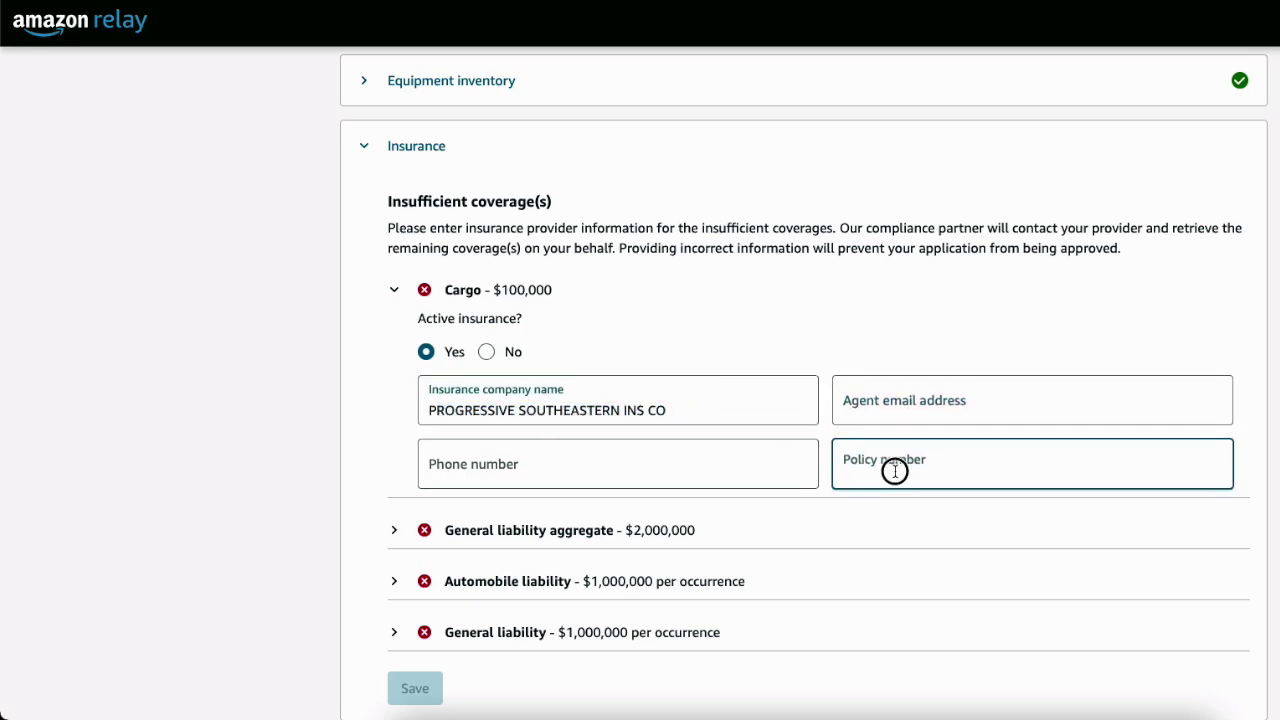
click(896, 401)
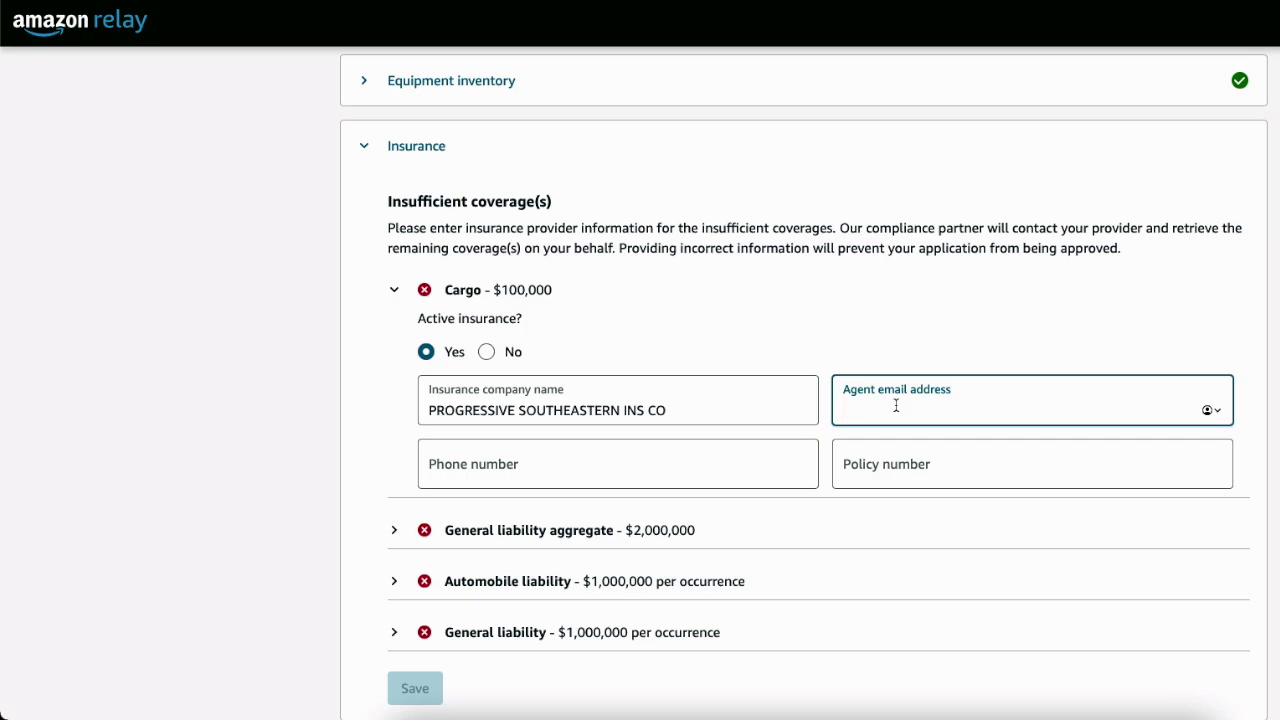
Expand the General liability aggregate coverage
scroll(694, 466, down, 3)
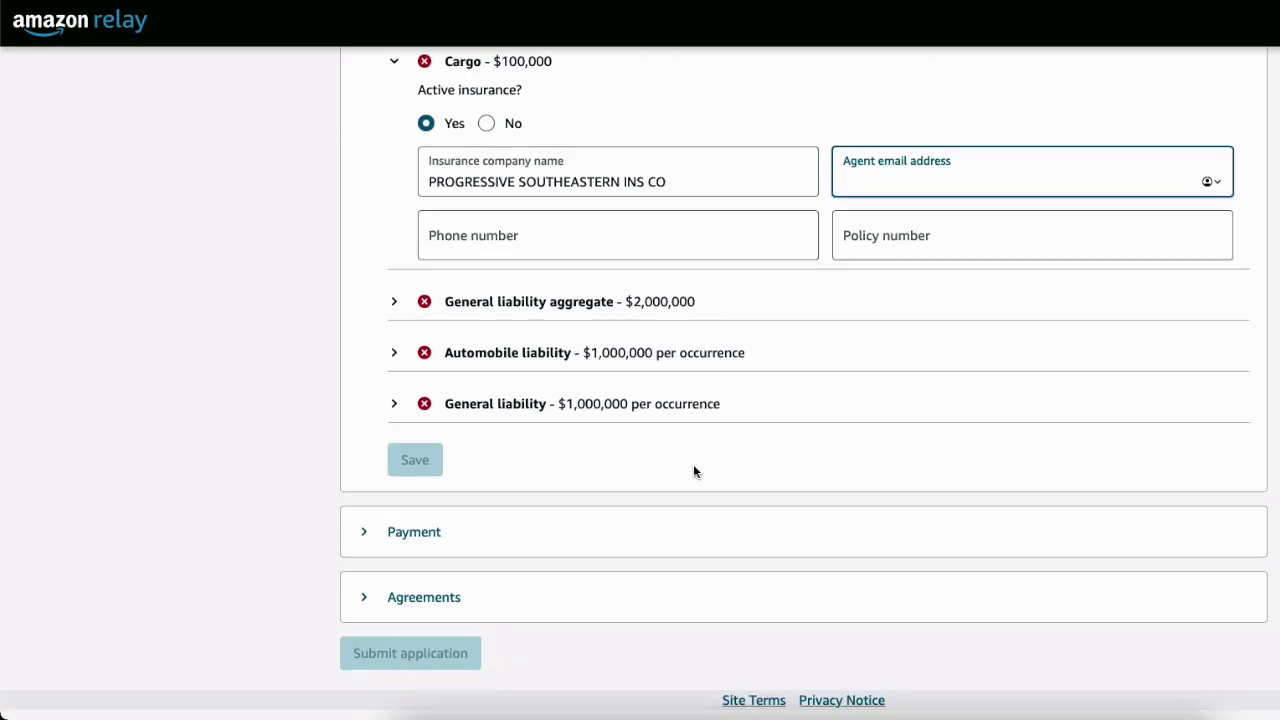
scroll(574, 575, up, 3)
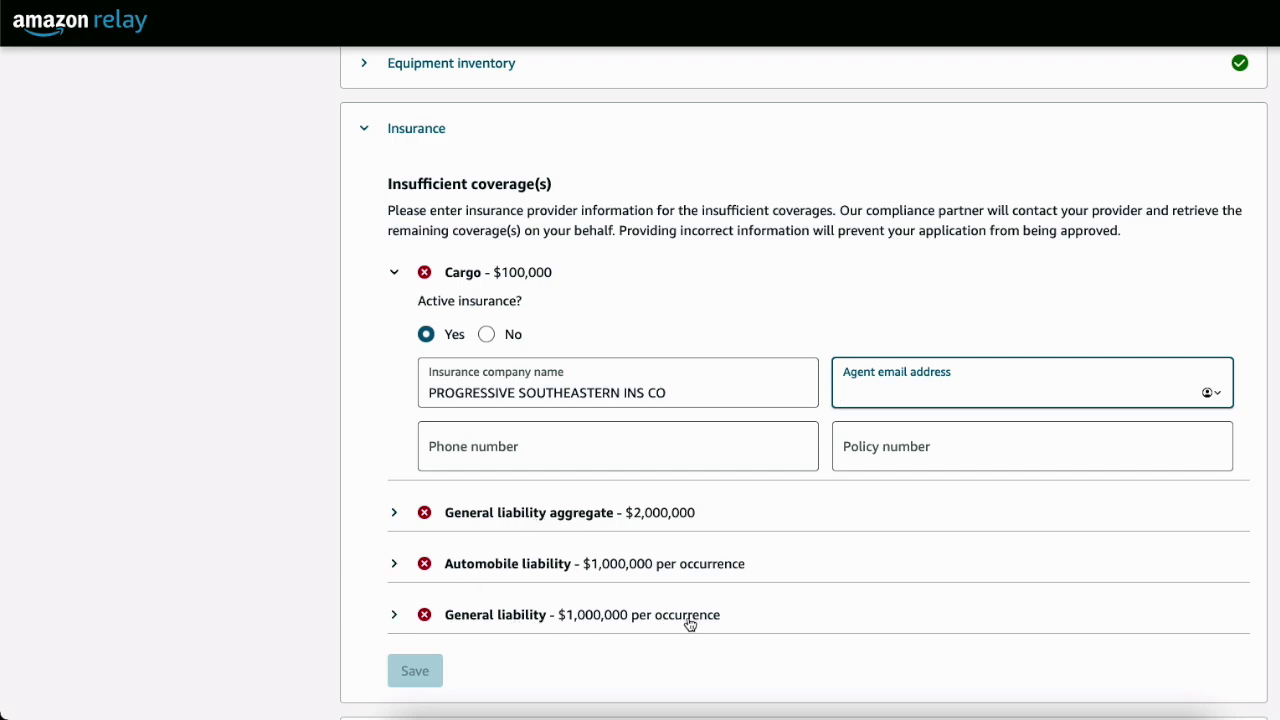
click(394, 513)
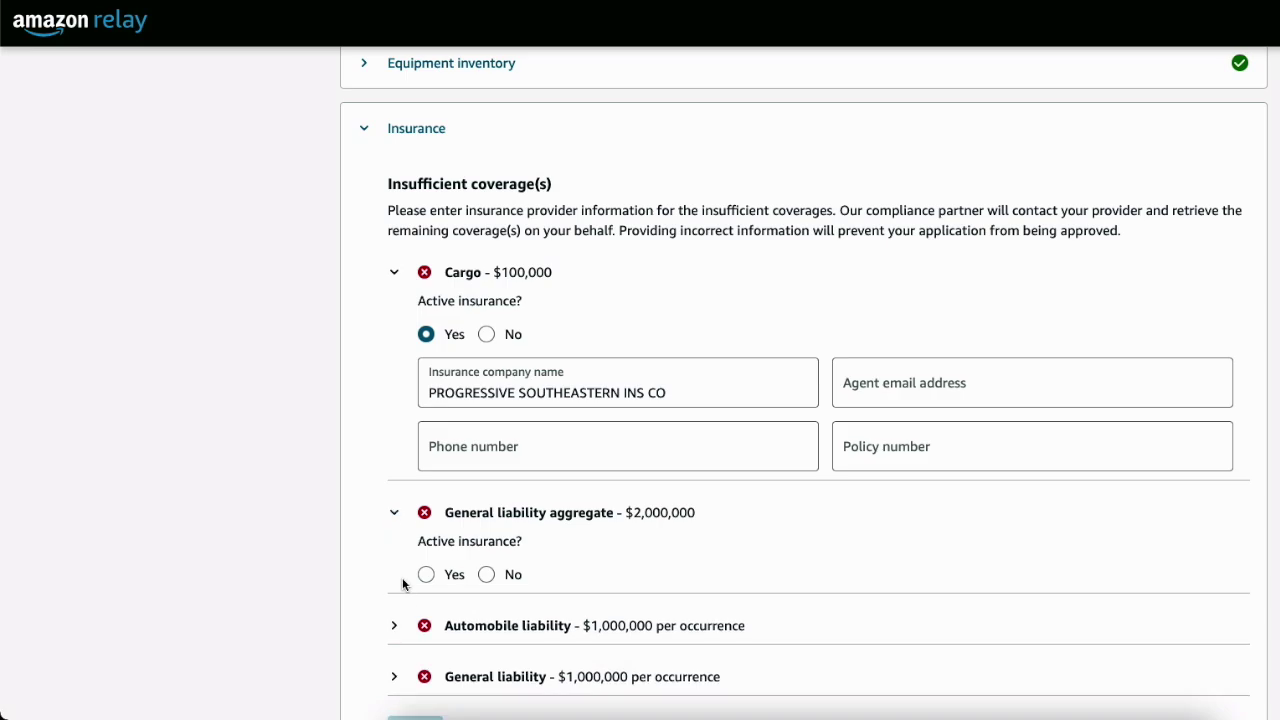
Mark both General liability aggregate and General liability as active insurance
click(426, 574)
scroll(389, 543, down, 3)
click(413, 540)
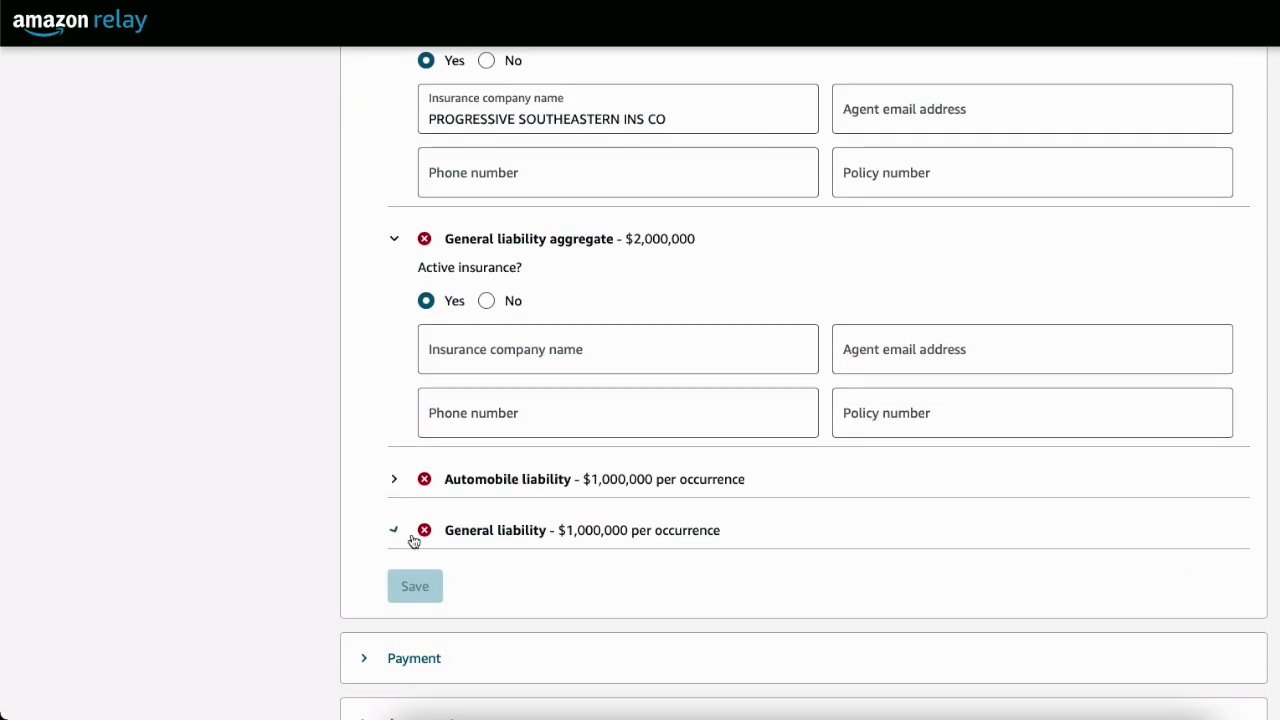
click(426, 592)
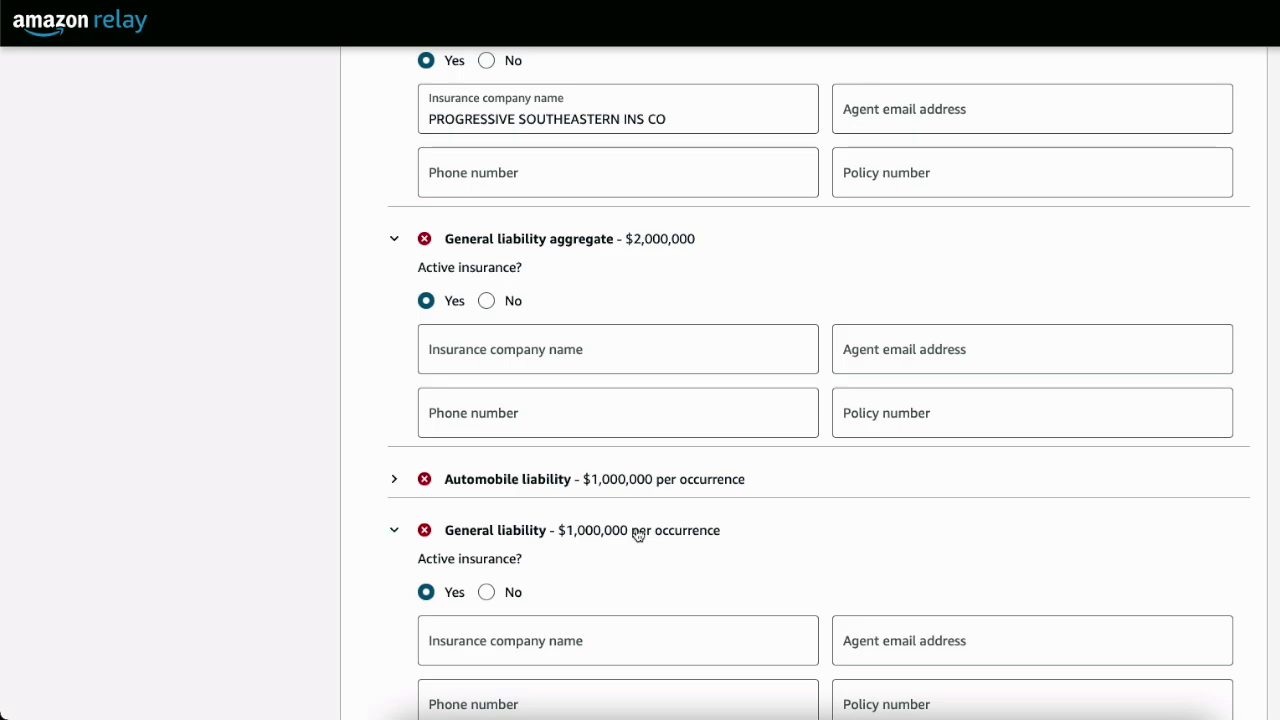
Select the General liability and aggregate policy number fields, then reopen the certificate PDF
scroll(637, 551, down, 1)
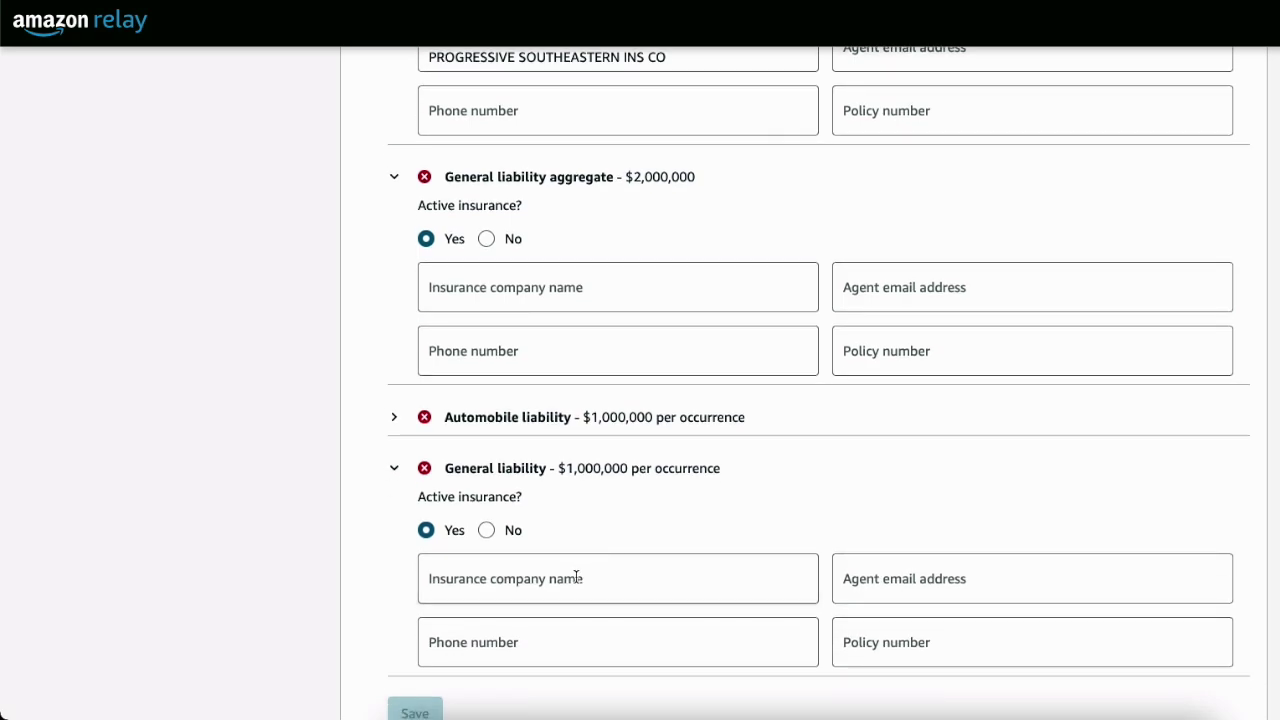
click(885, 648)
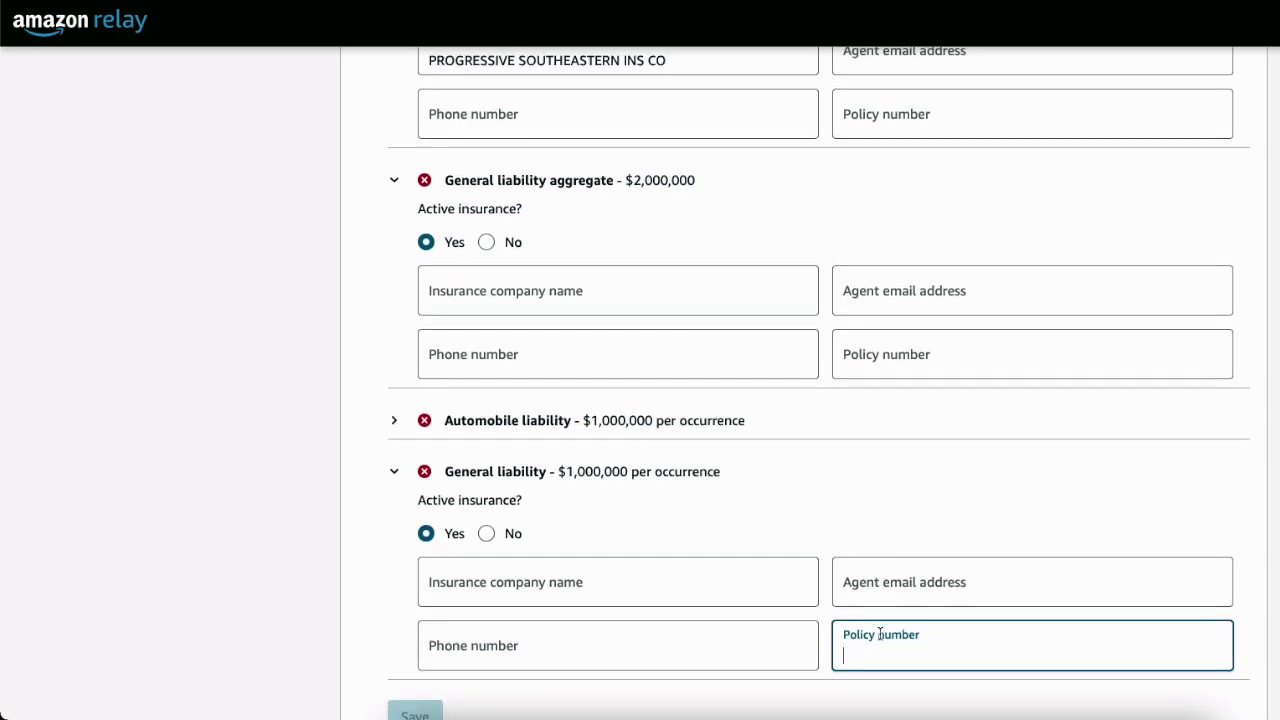
click(870, 350)
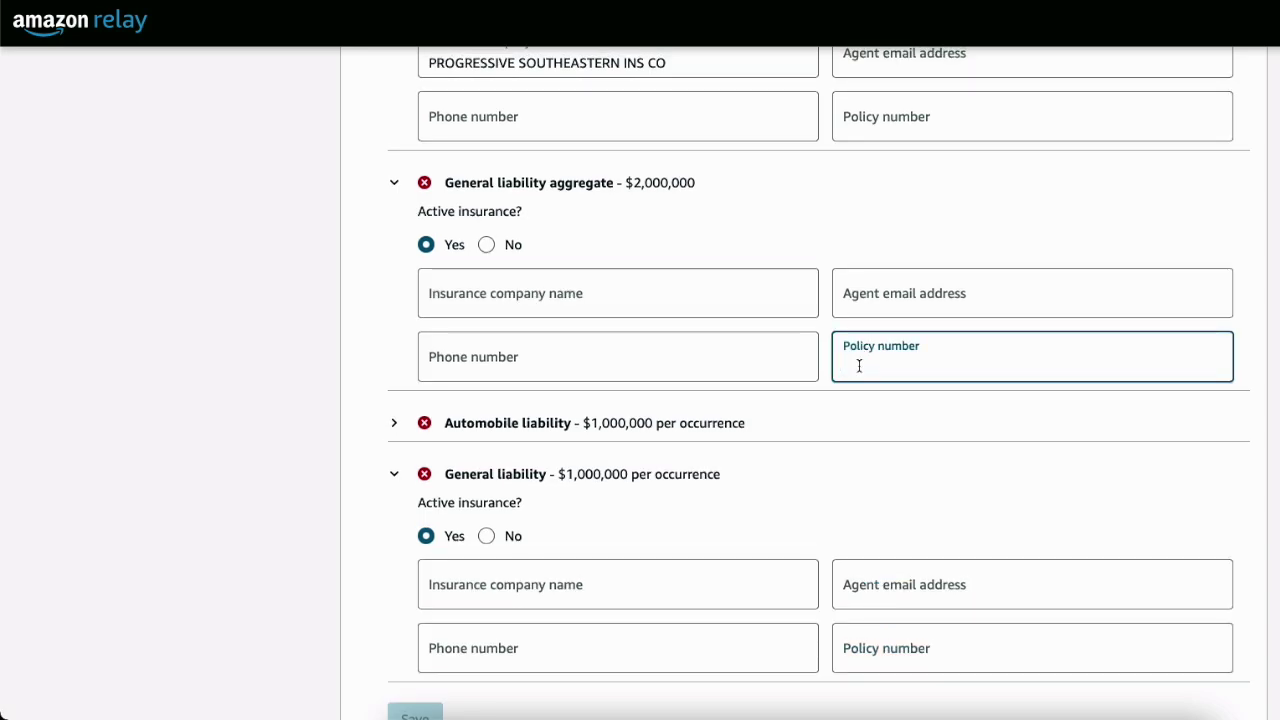
click(1037, 700)
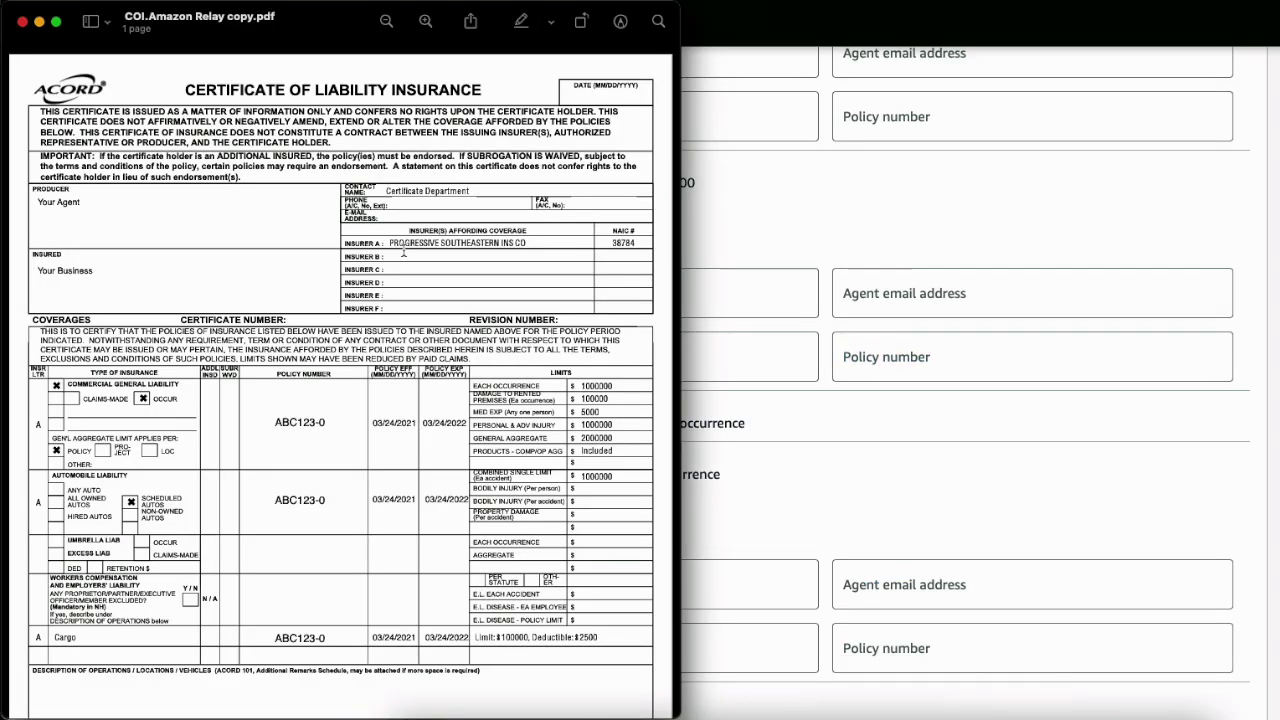
Check the certificate's insurer name and policy number ABC123-0, then return to the aggregate policy number field
drag(389, 243, 537, 243)
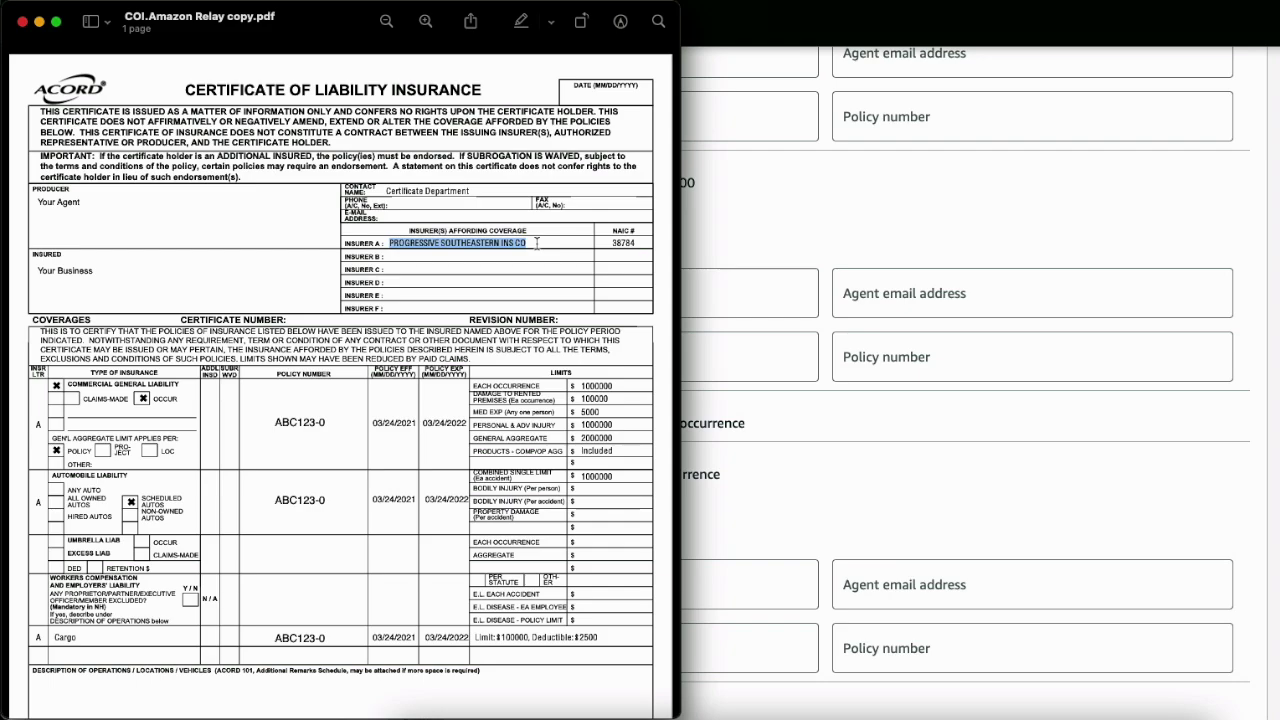
click(936, 366)
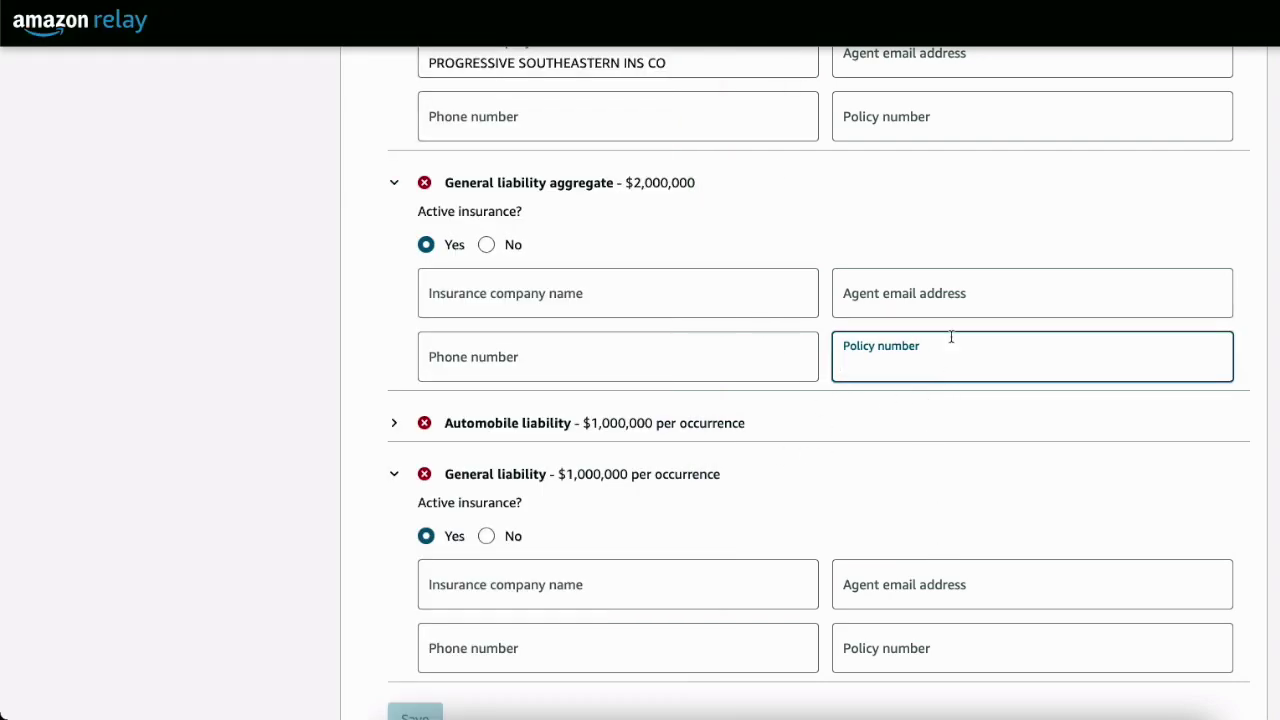
click(1030, 700)
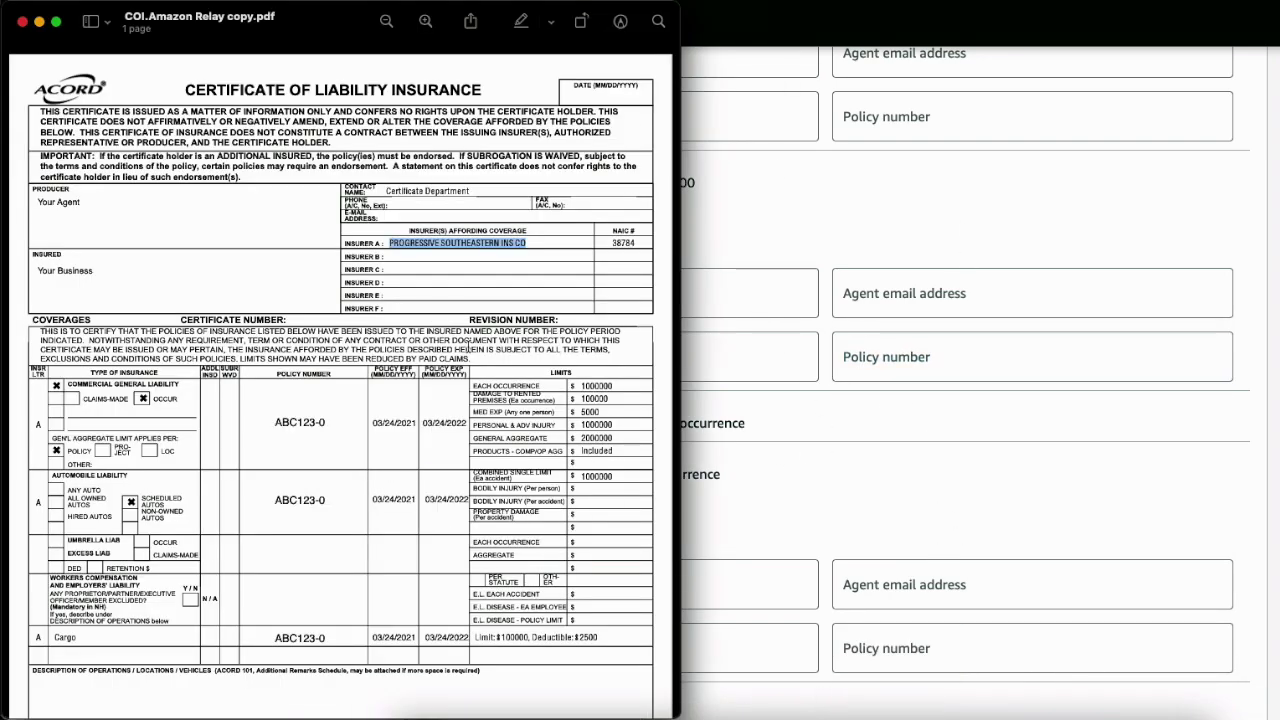
drag(403, 242, 478, 243)
click(391, 257)
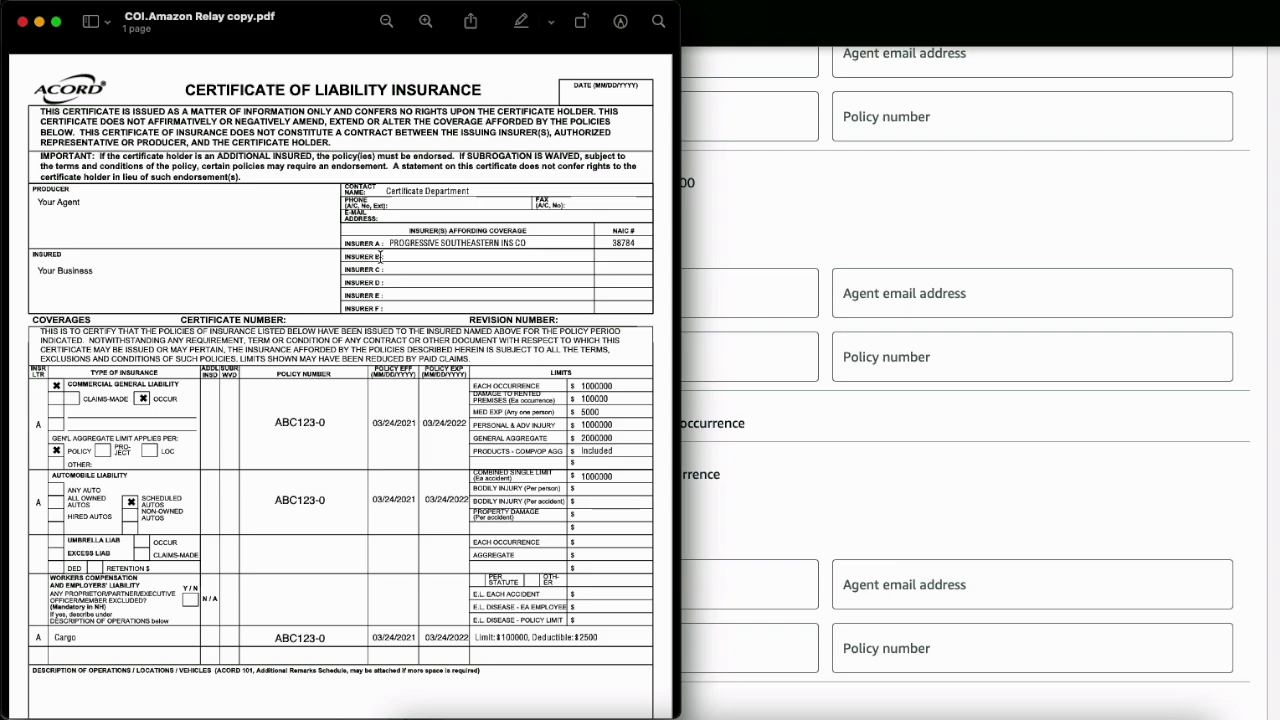
click(303, 423)
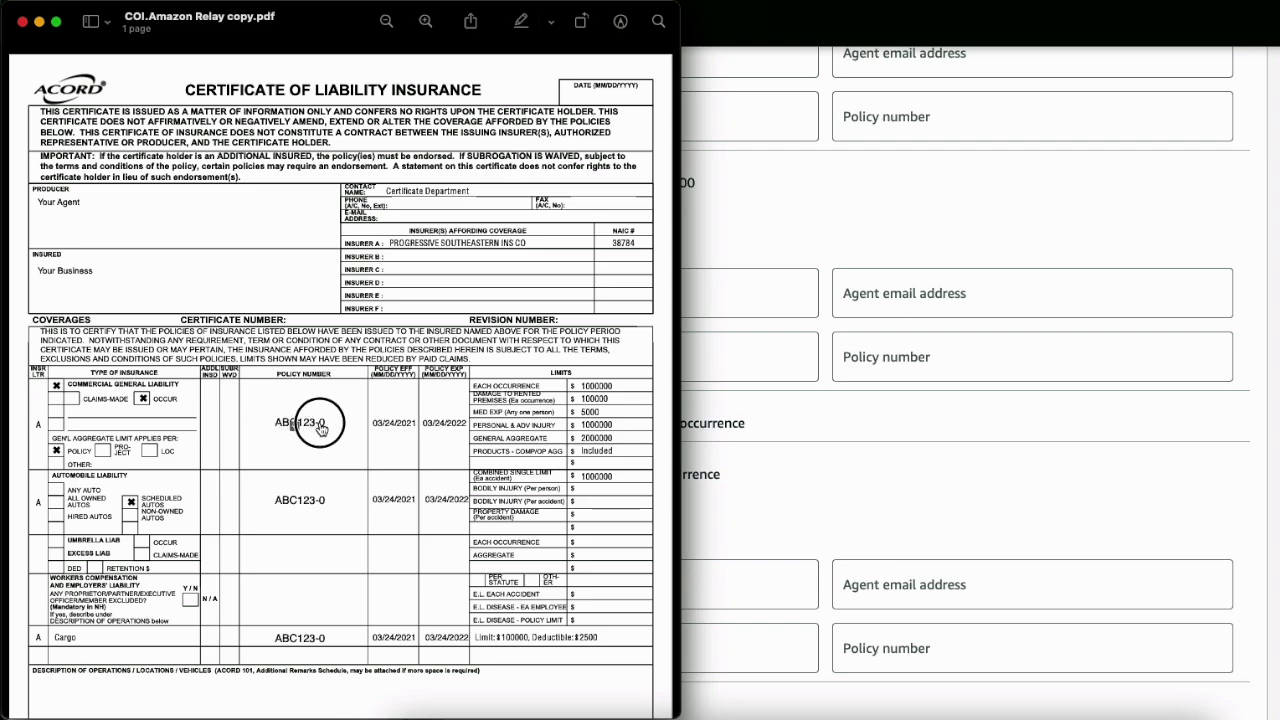
click(839, 340)
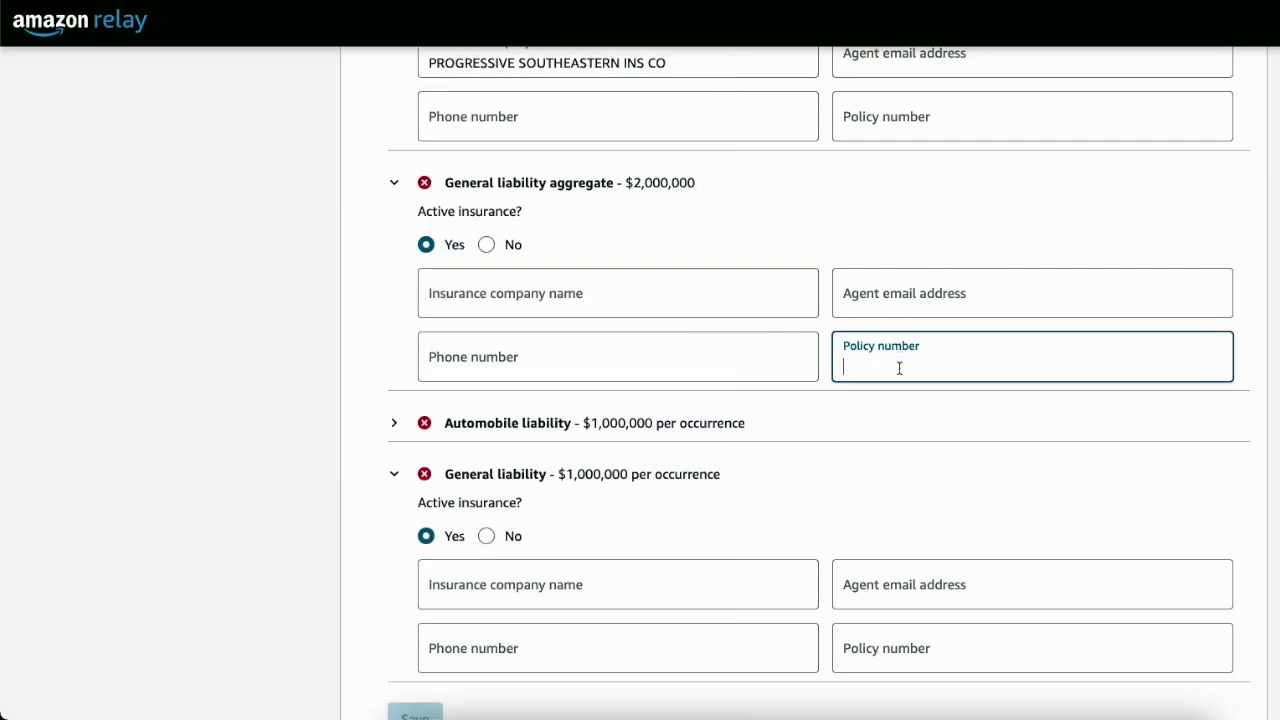
Collapse both General liability sections and set Automobile liability active insurance to Yes
click(509, 481)
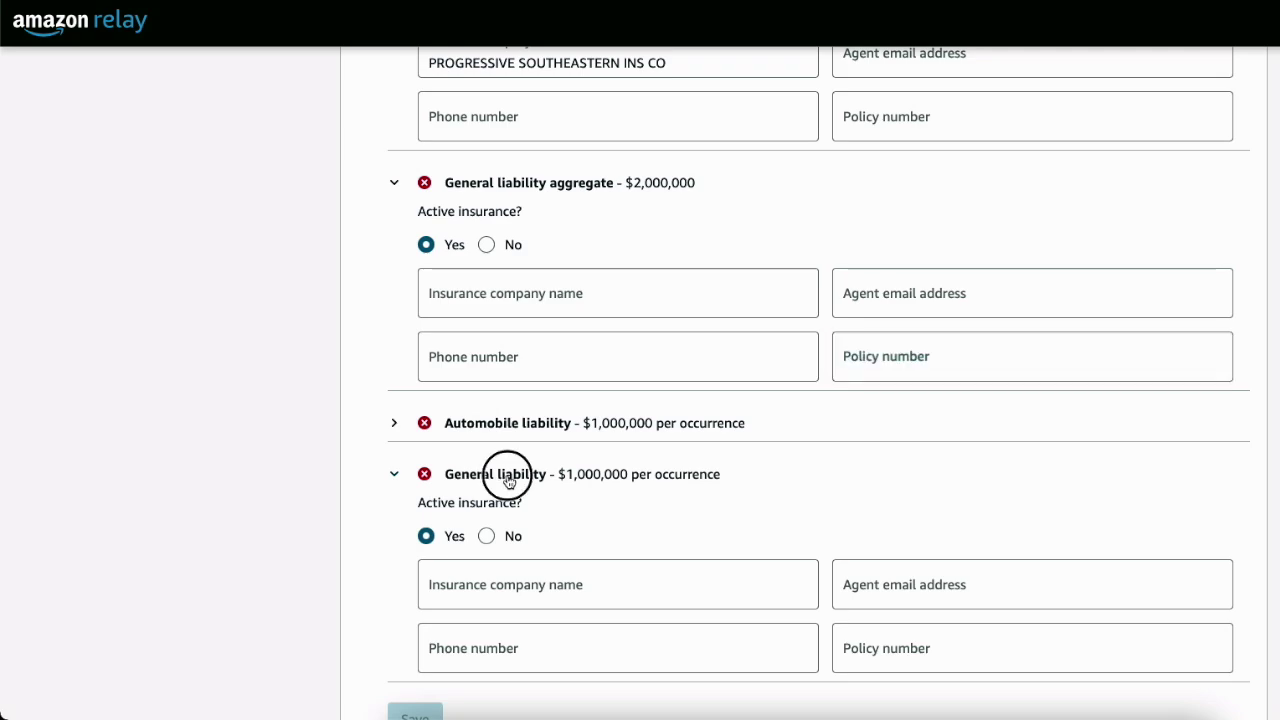
click(458, 182)
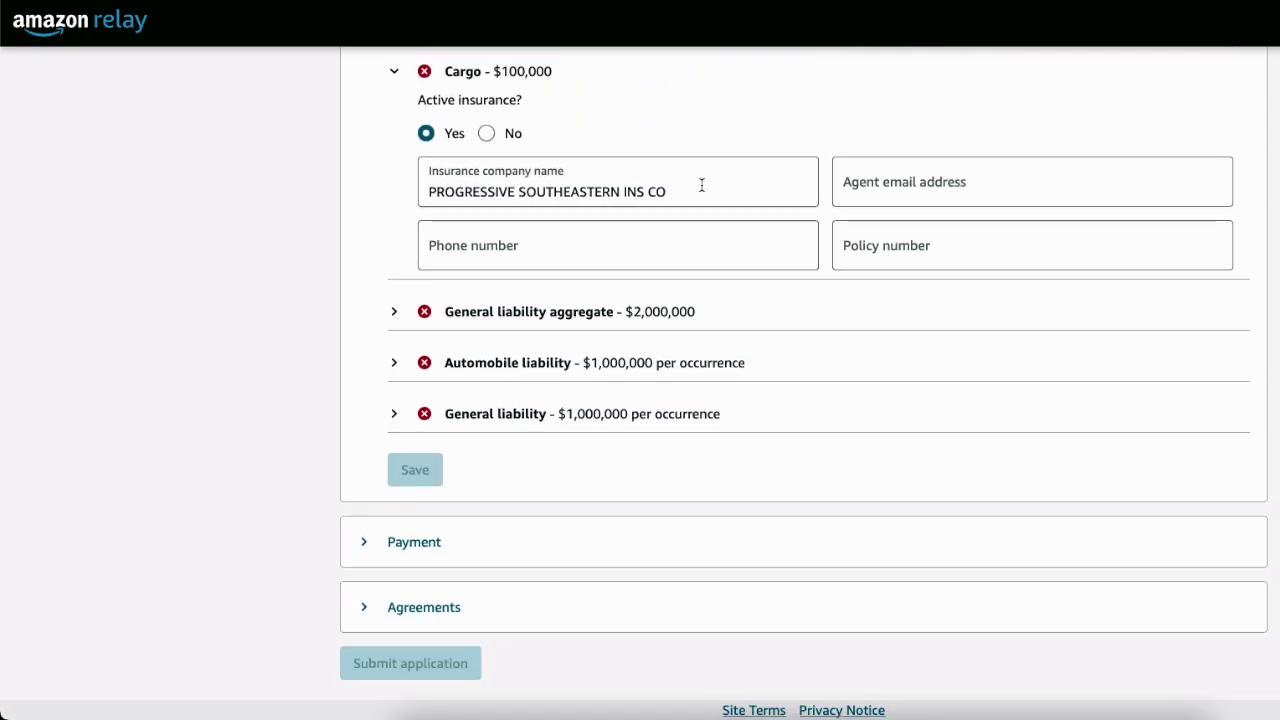
click(392, 363)
click(426, 424)
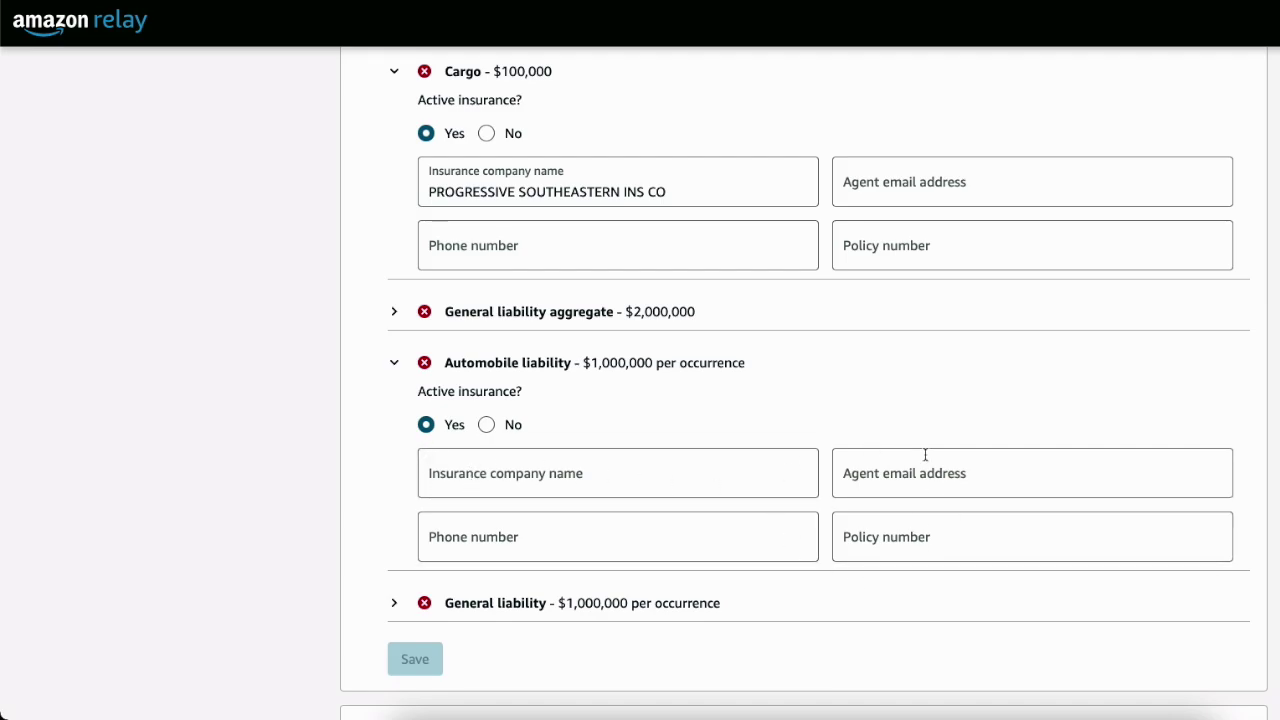
Move through the Cargo and Automobile liability policy number fields, then reopen General liability aggregate
click(920, 253)
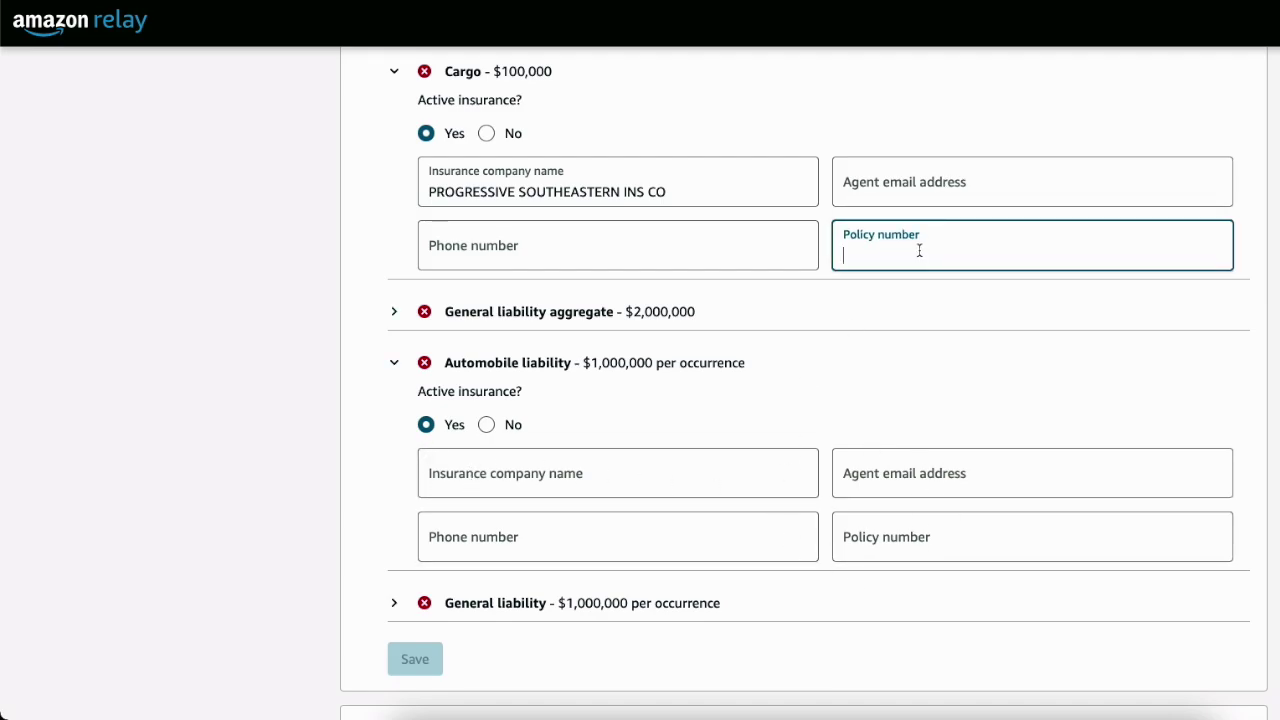
click(886, 538)
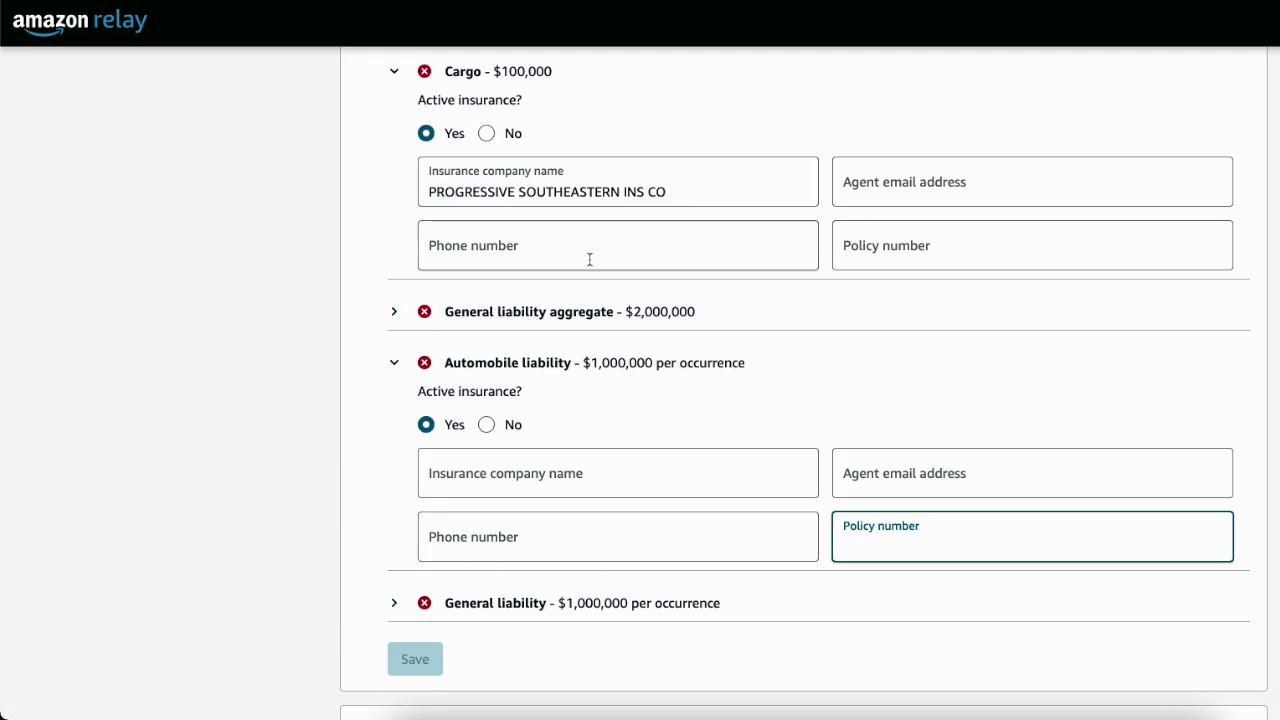
click(394, 316)
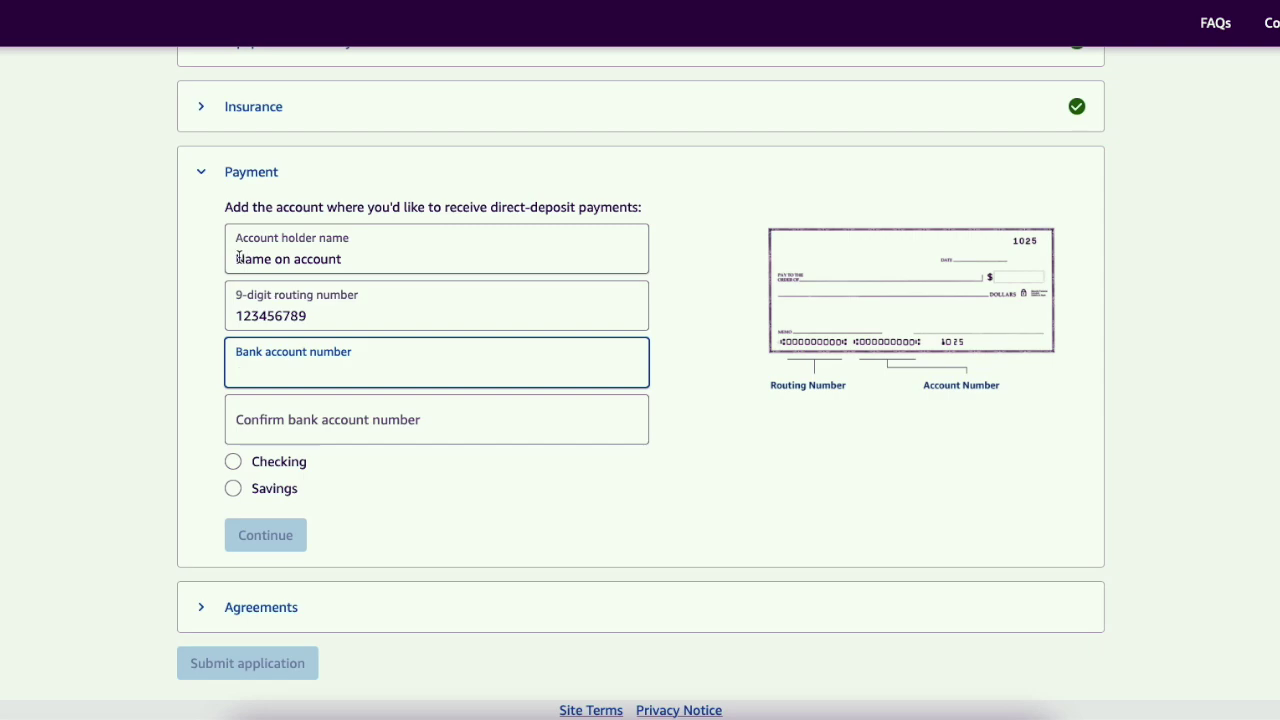
Check the account holder name and routing number, enter the bank account number, and choose a savings account
click(250, 257)
drag(250, 257, 329, 257)
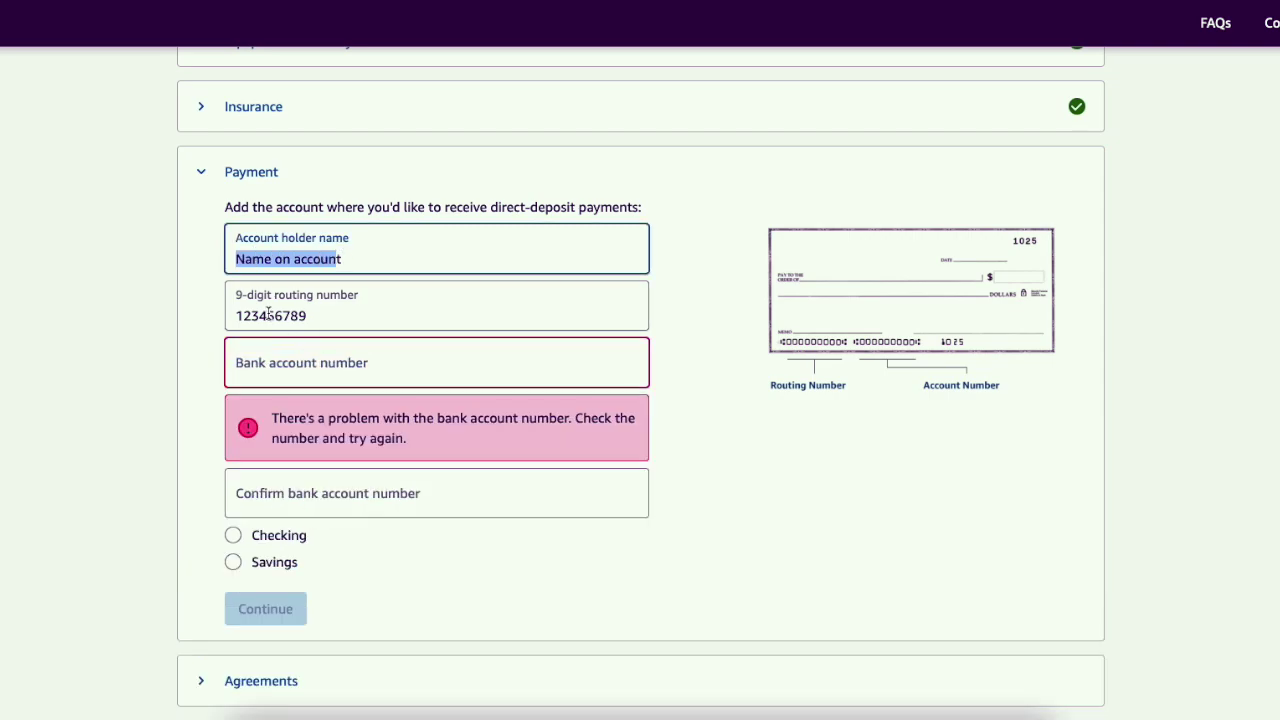
drag(240, 315, 313, 315)
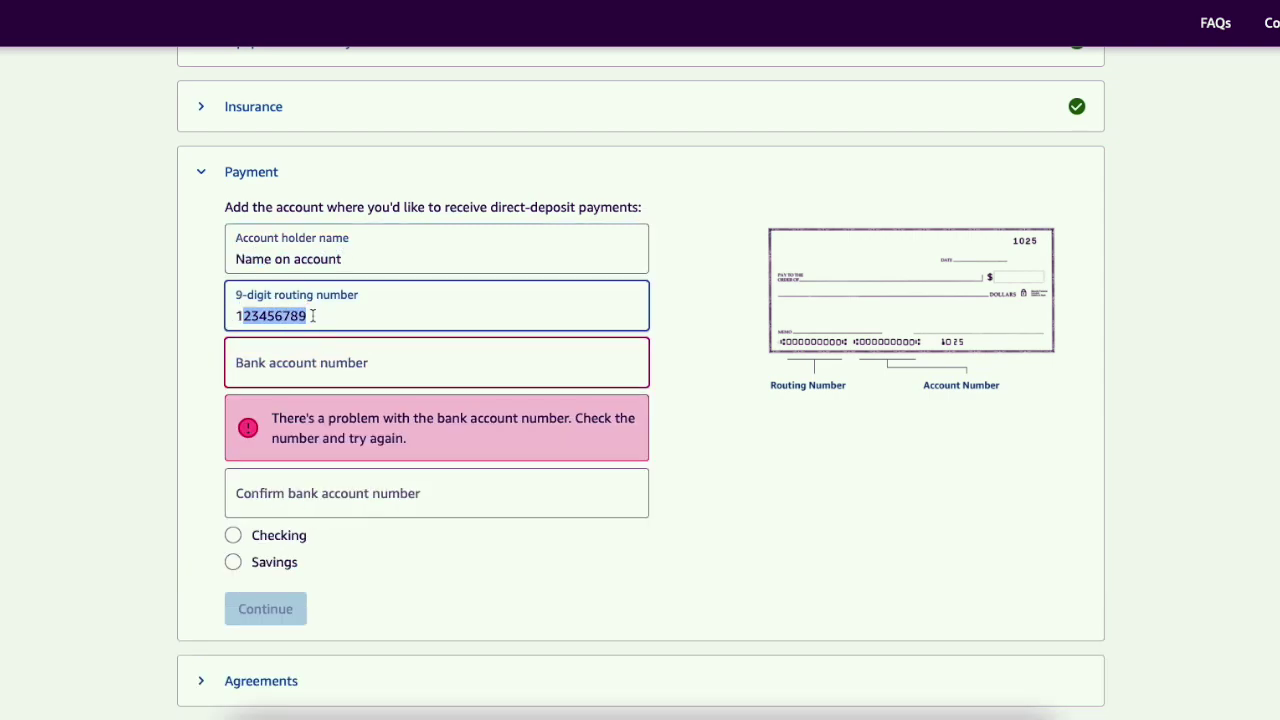
click(271, 356)
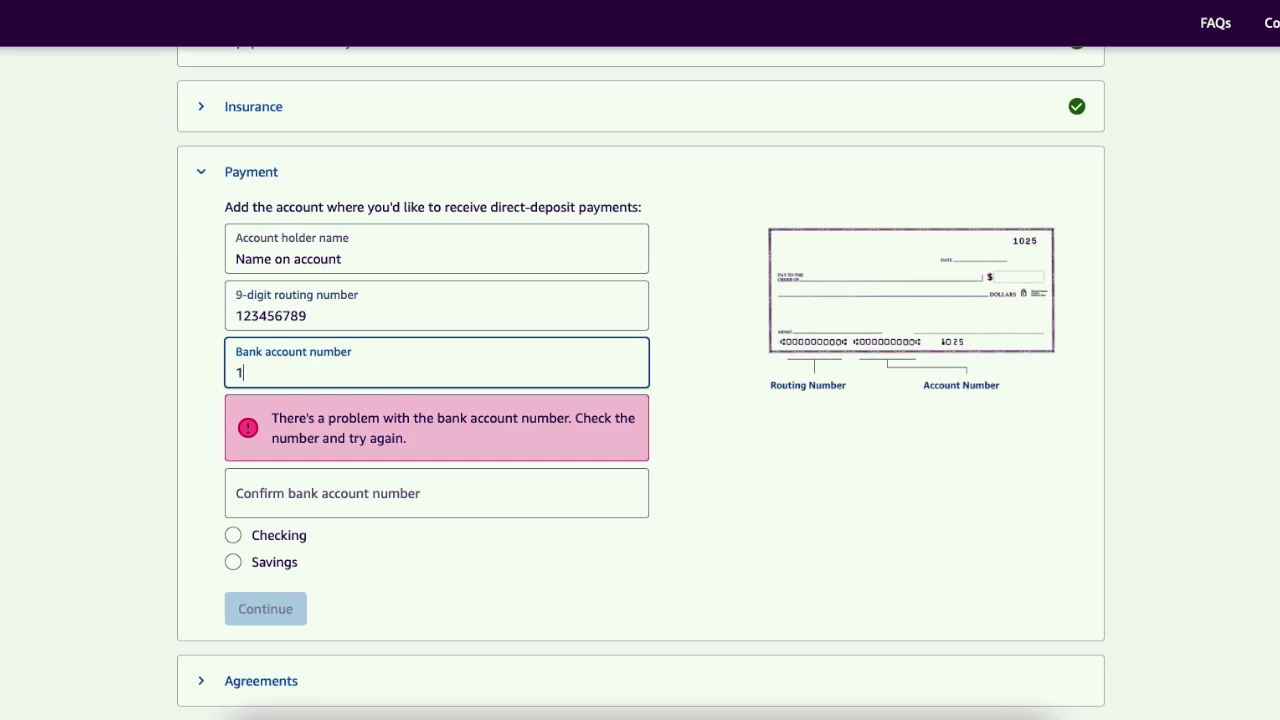
click(749, 405)
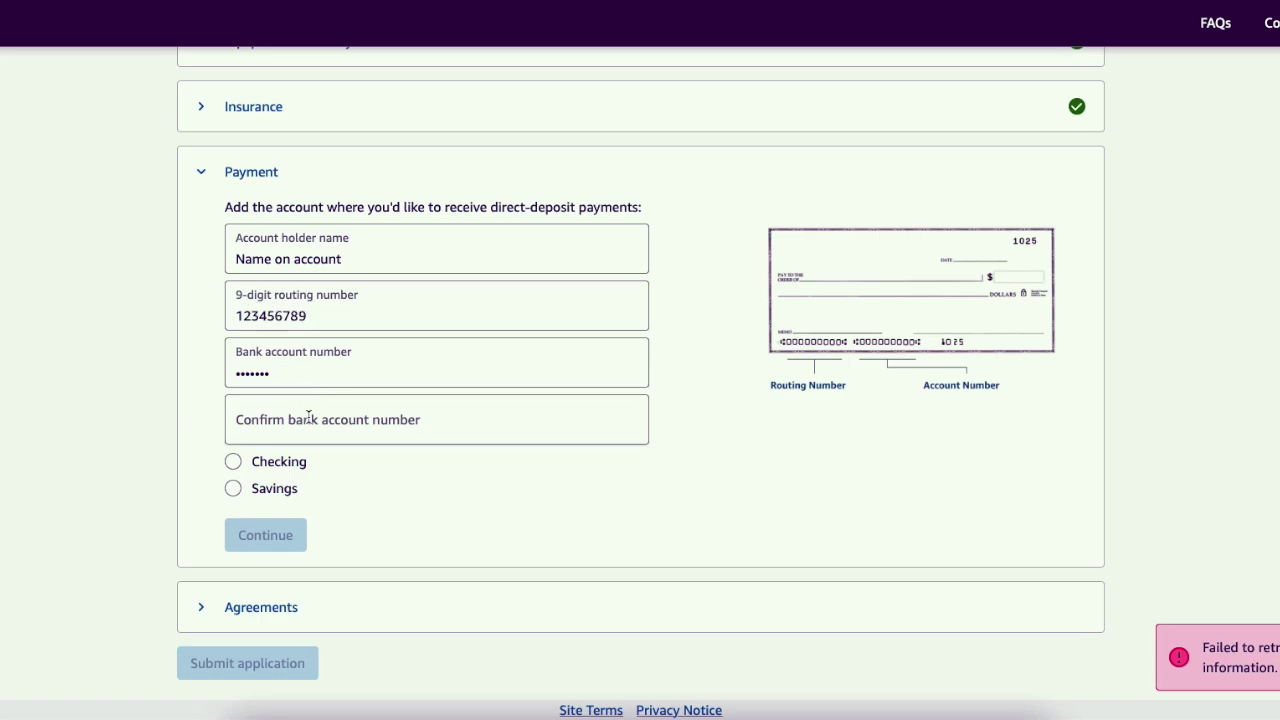
click(260, 464)
click(240, 490)
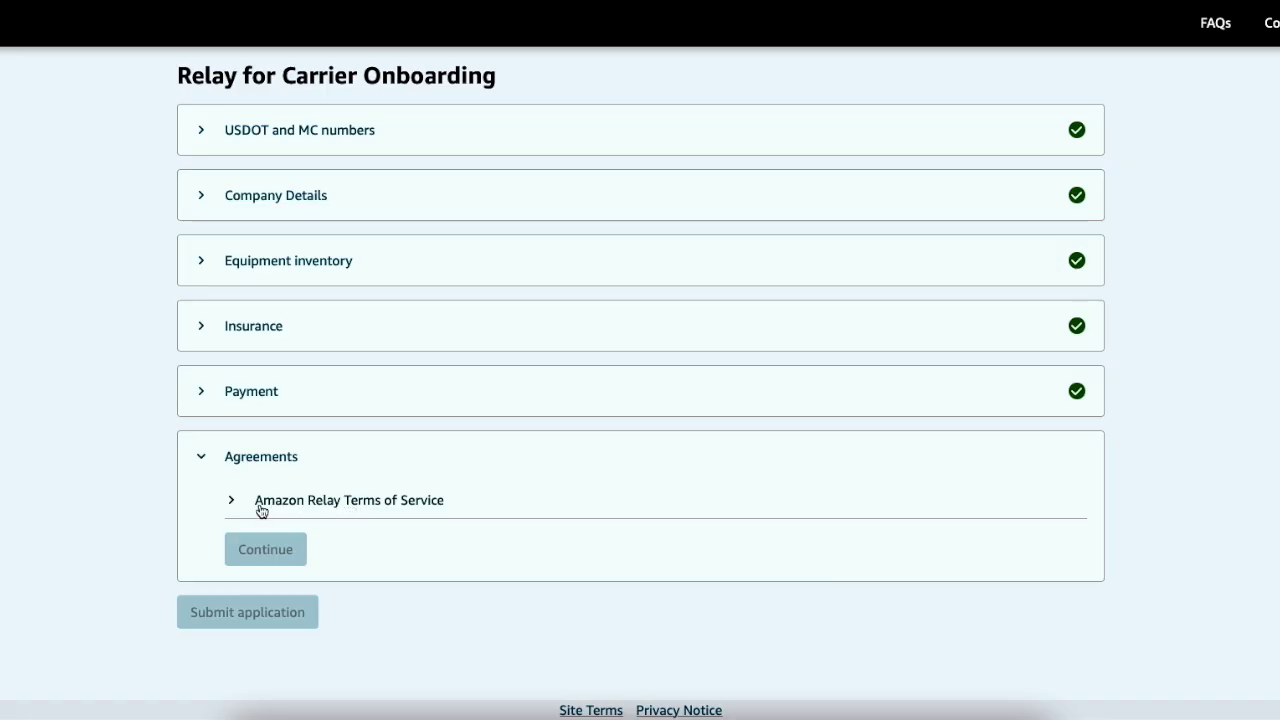
Read the Amazon Relay Terms of Service, tick 'I have read and agree', and save the Agreements step
click(232, 504)
scroll(283, 520, down, 4)
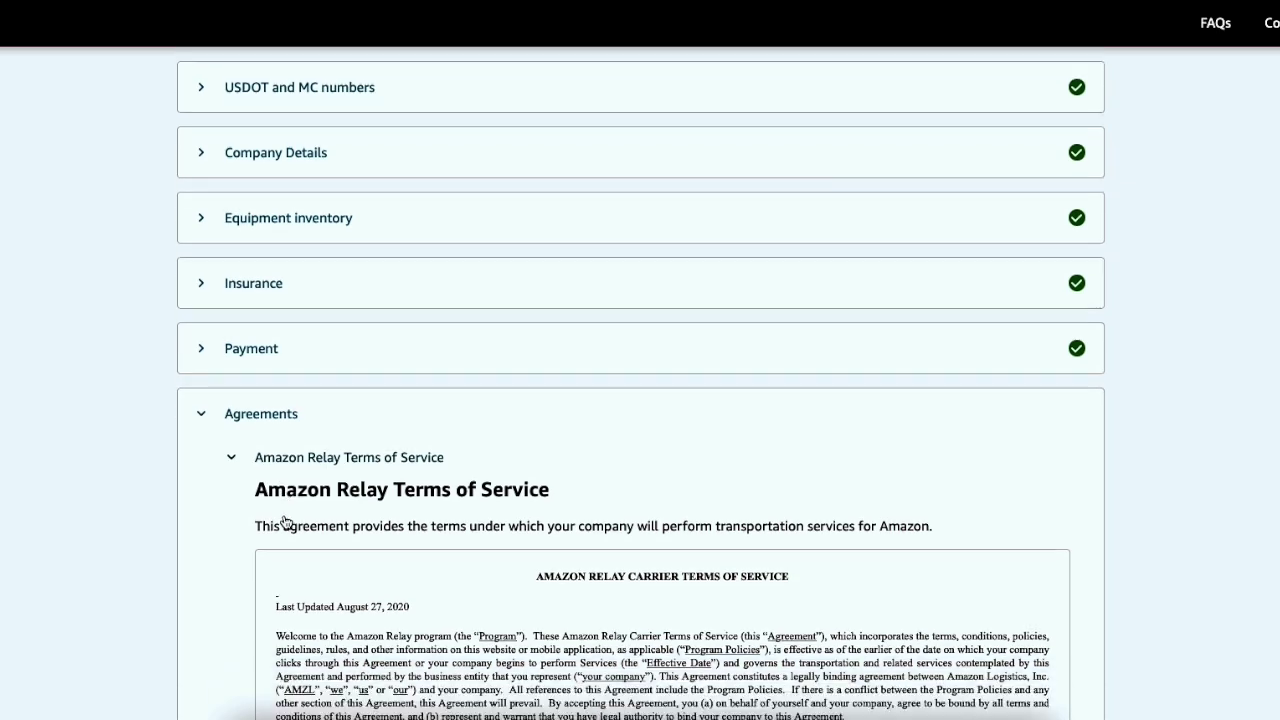
scroll(400, 460, down, 10)
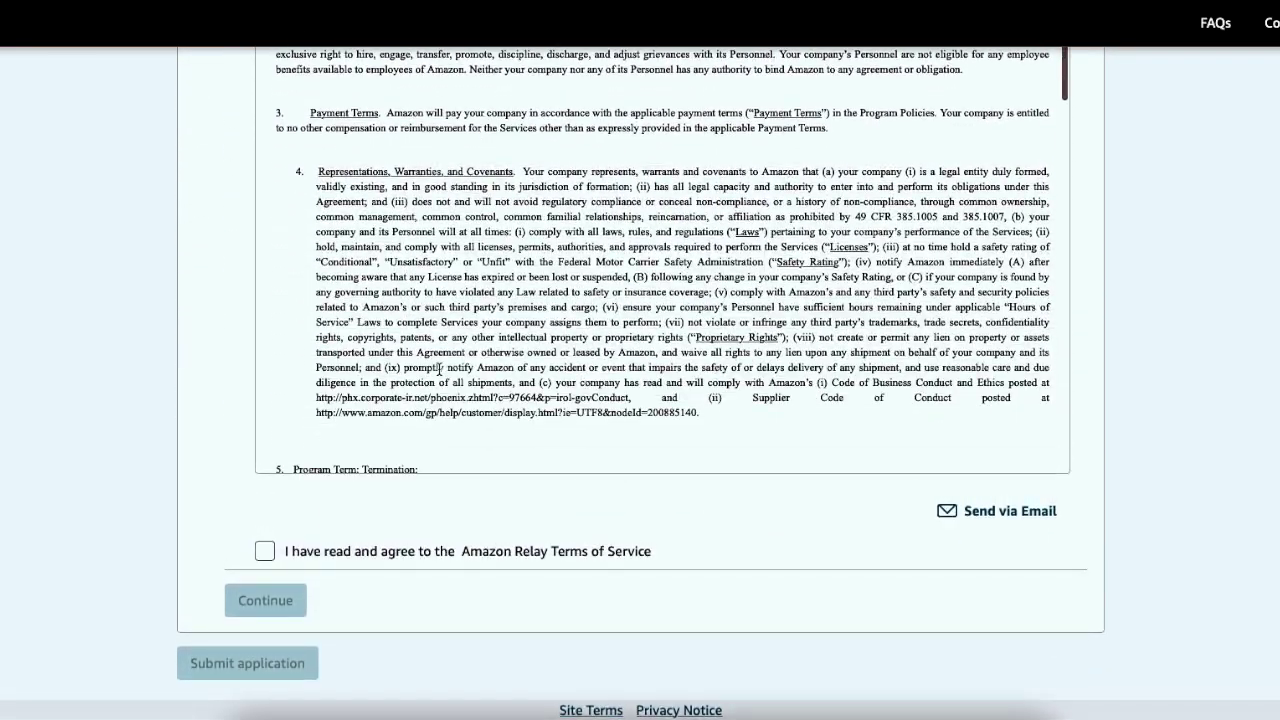
scroll(430, 340, up, 1)
click(322, 551)
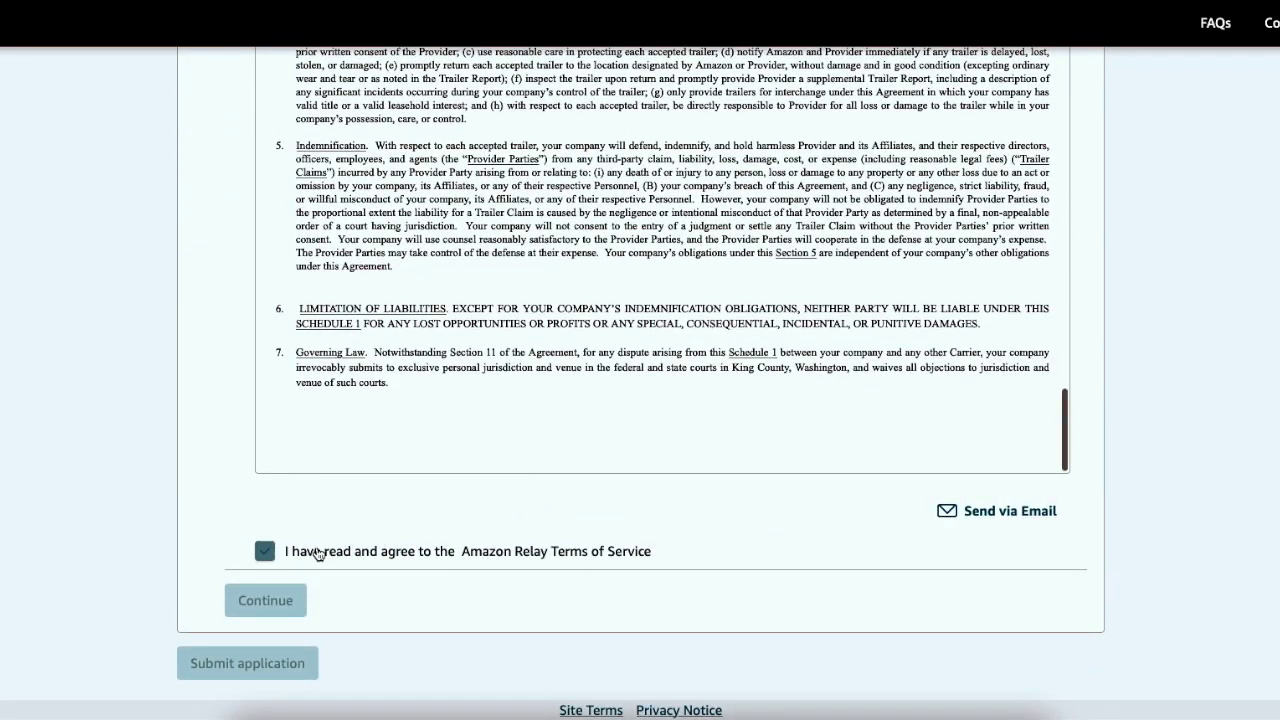
click(265, 553)
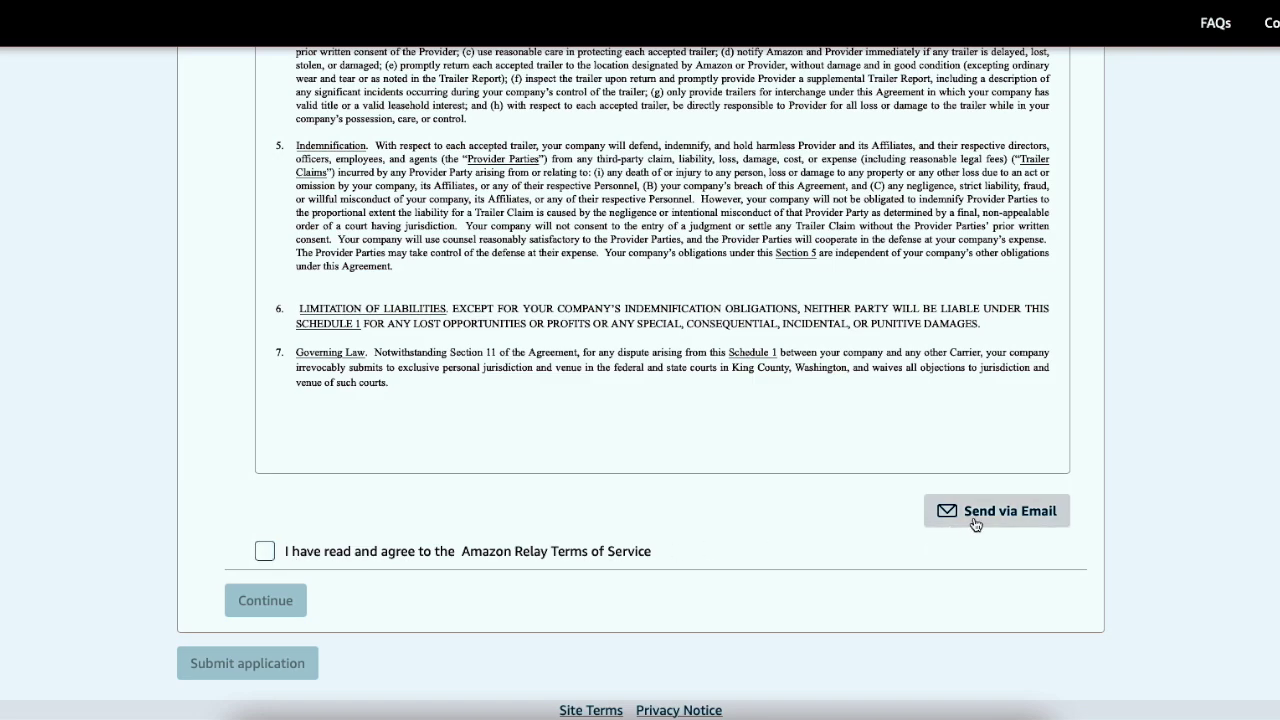
click(265, 554)
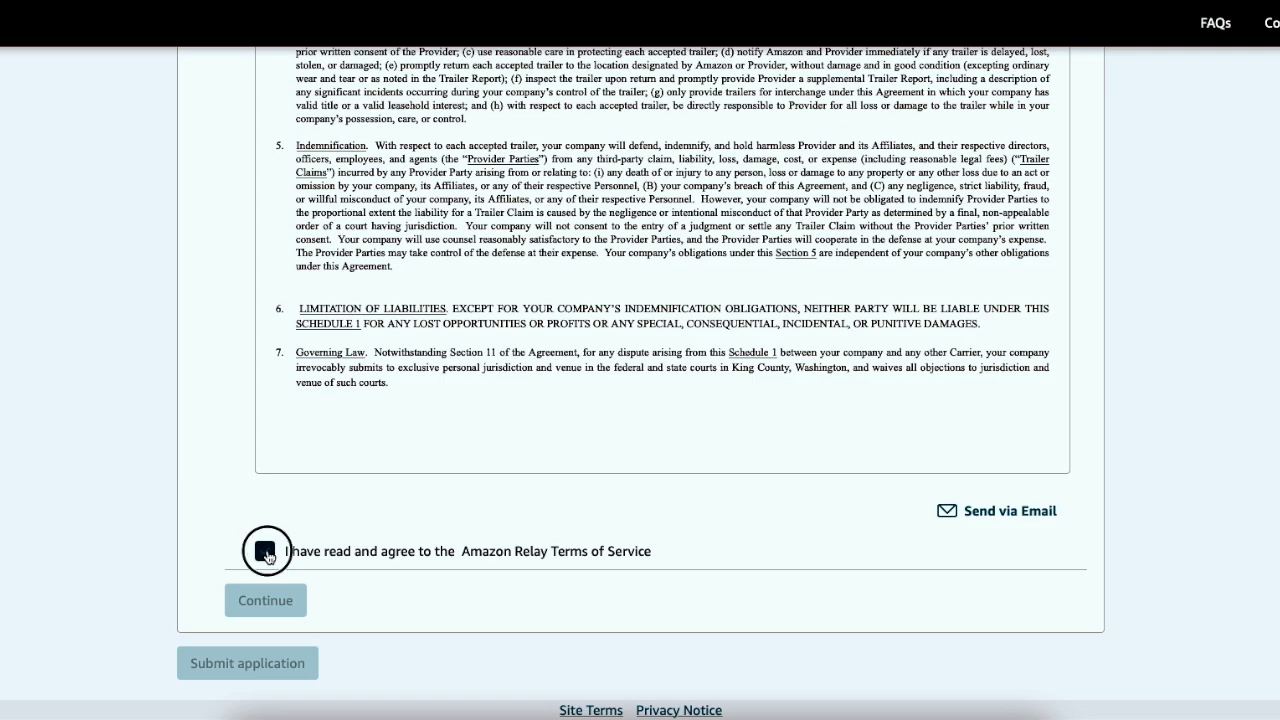
click(265, 553)
click(268, 603)
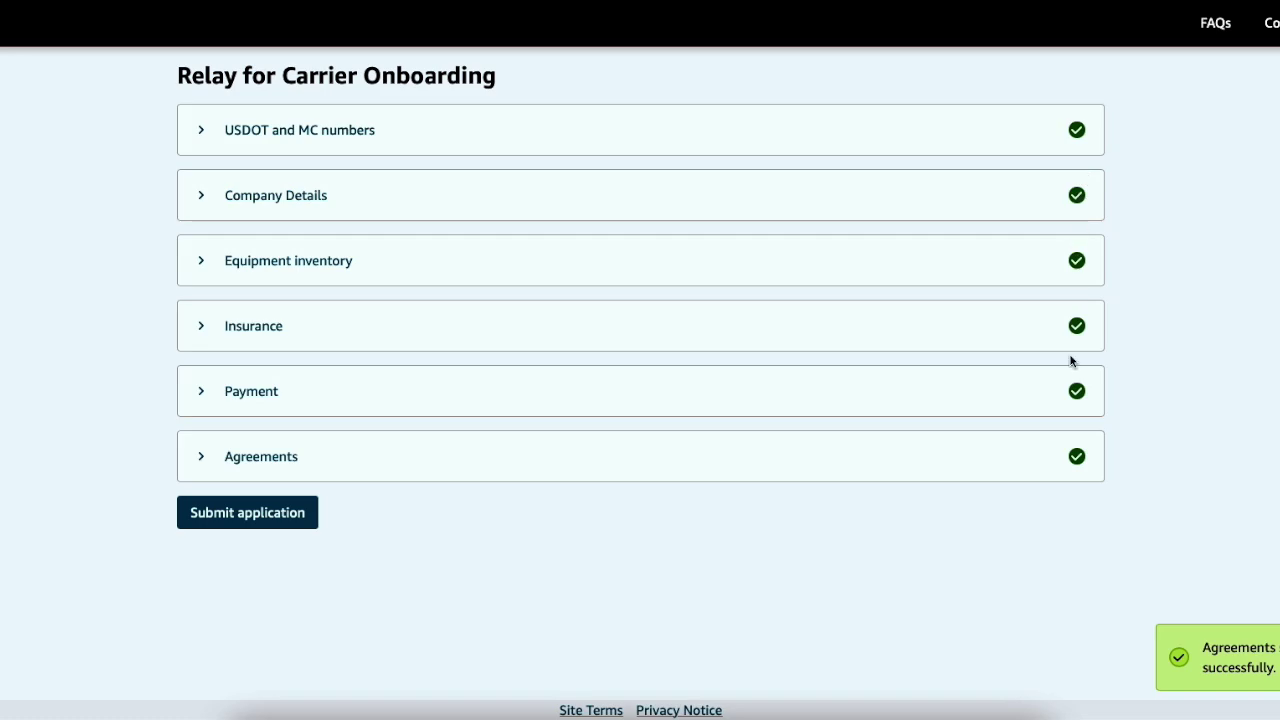
Submit the carrier onboarding application for review
click(236, 516)
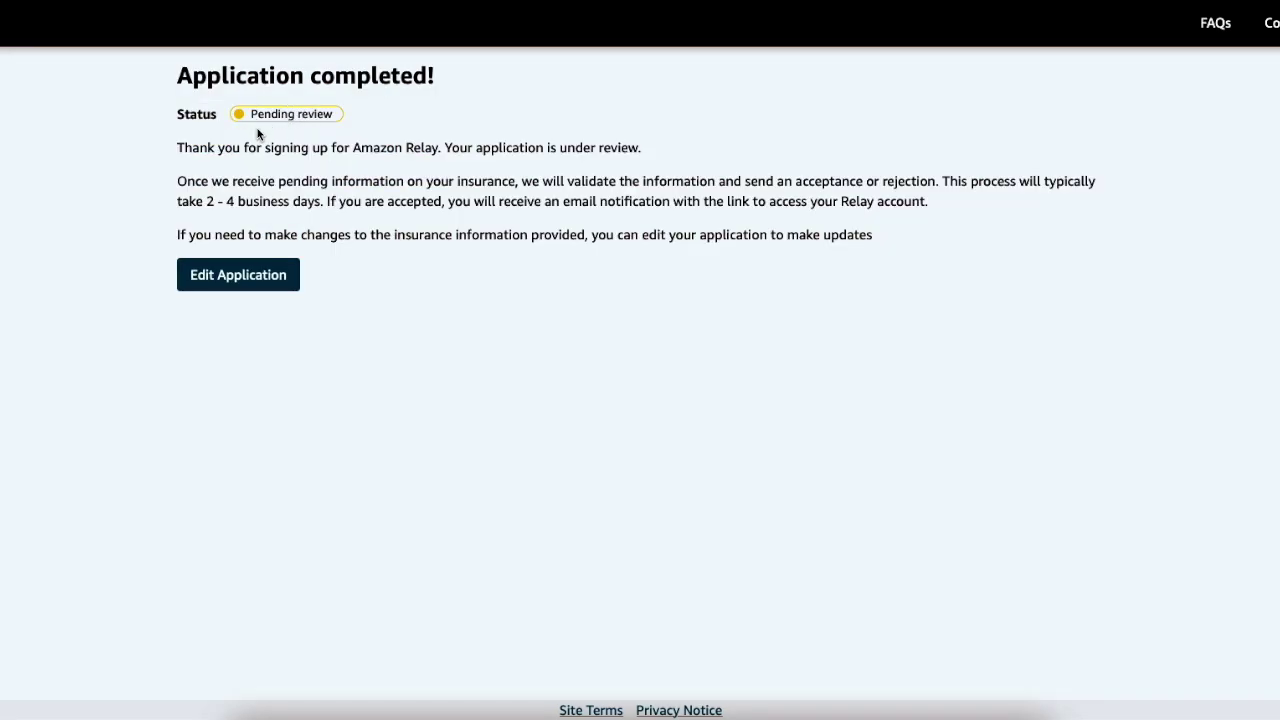